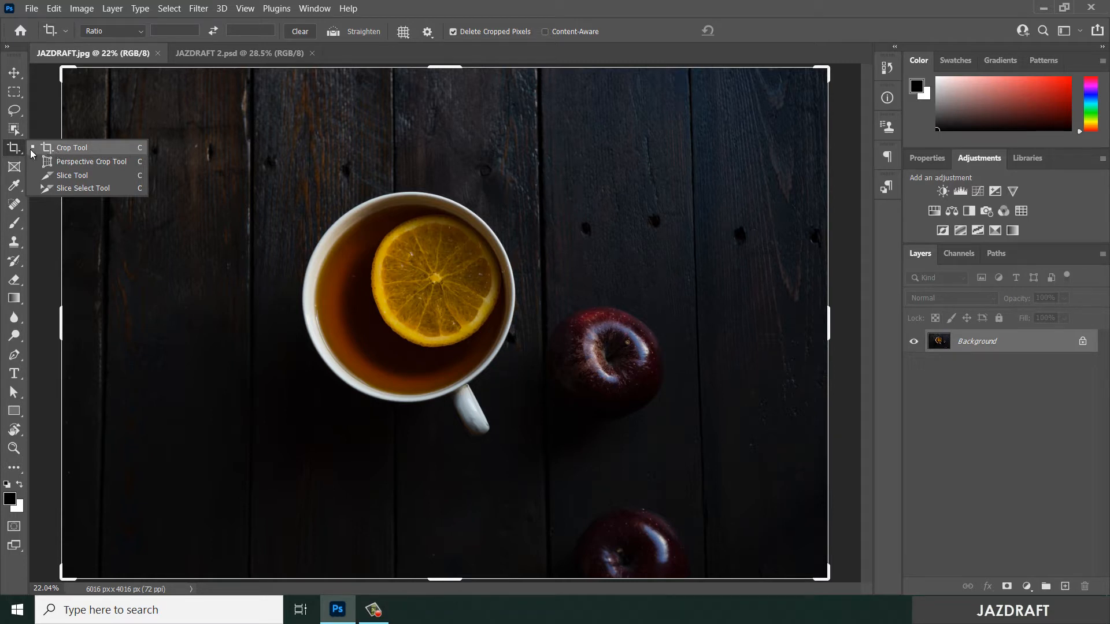
# - Cycle through the crop and slice tool group and activate the Slice Tool
pyautogui.click(68, 177)
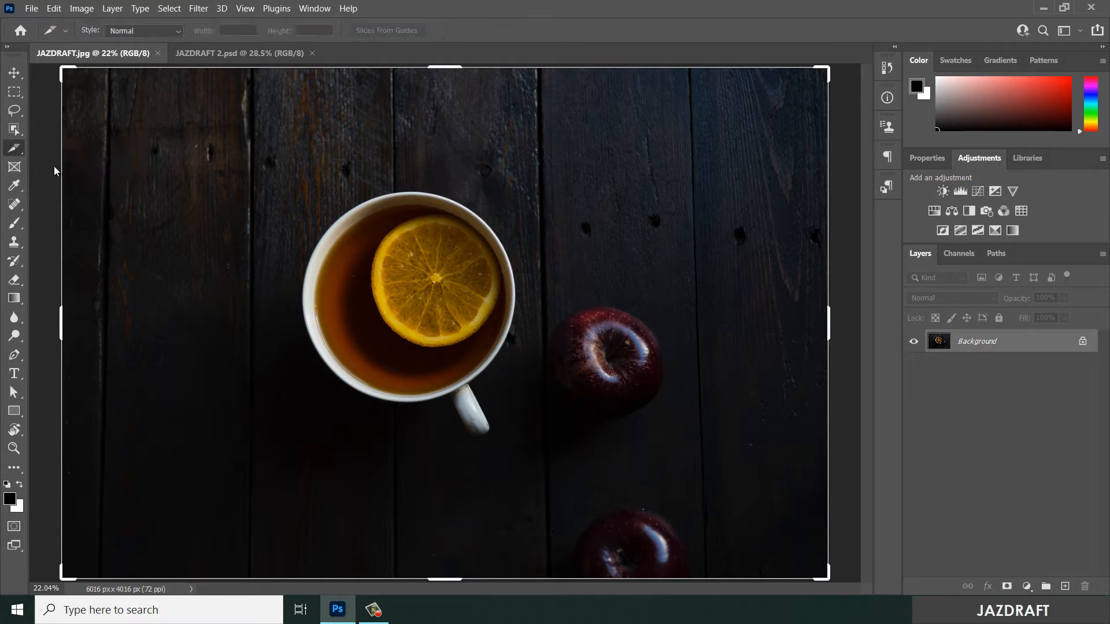
pyautogui.click(16, 150)
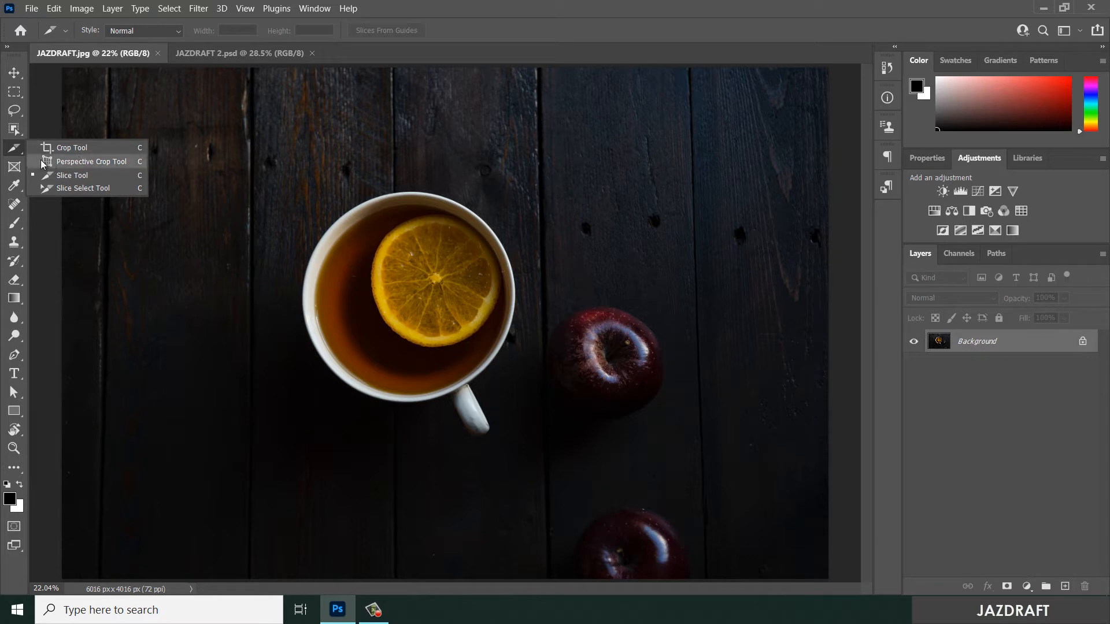
pyautogui.click(100, 186)
pyautogui.hotkey('shift', 'c')
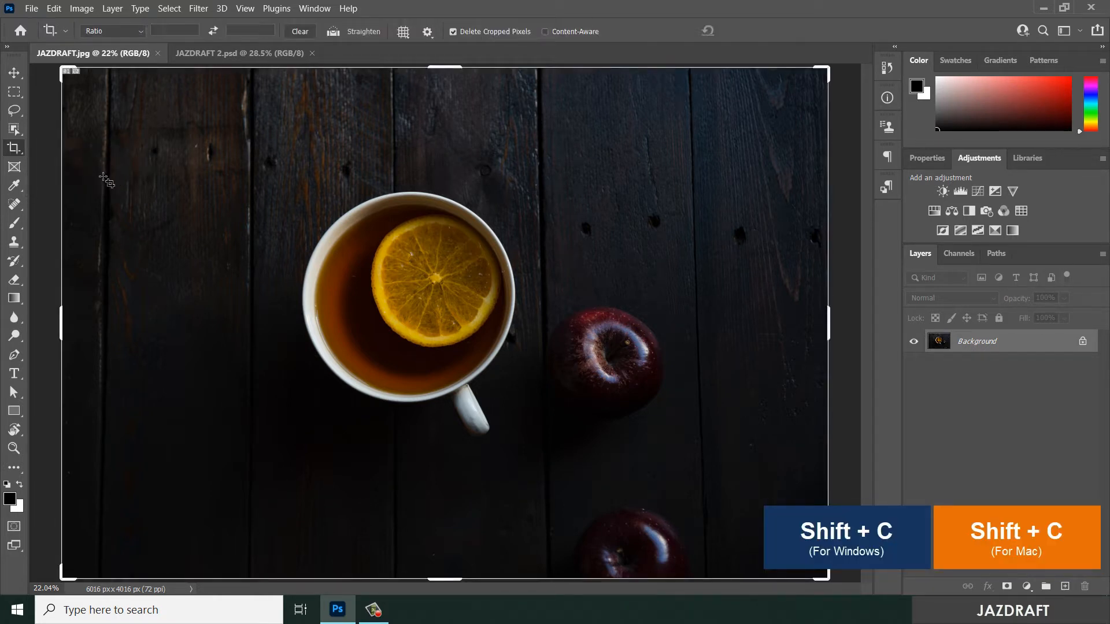
pyautogui.hotkey('shift', 'c')
pyautogui.hotkey('shift', 'c')
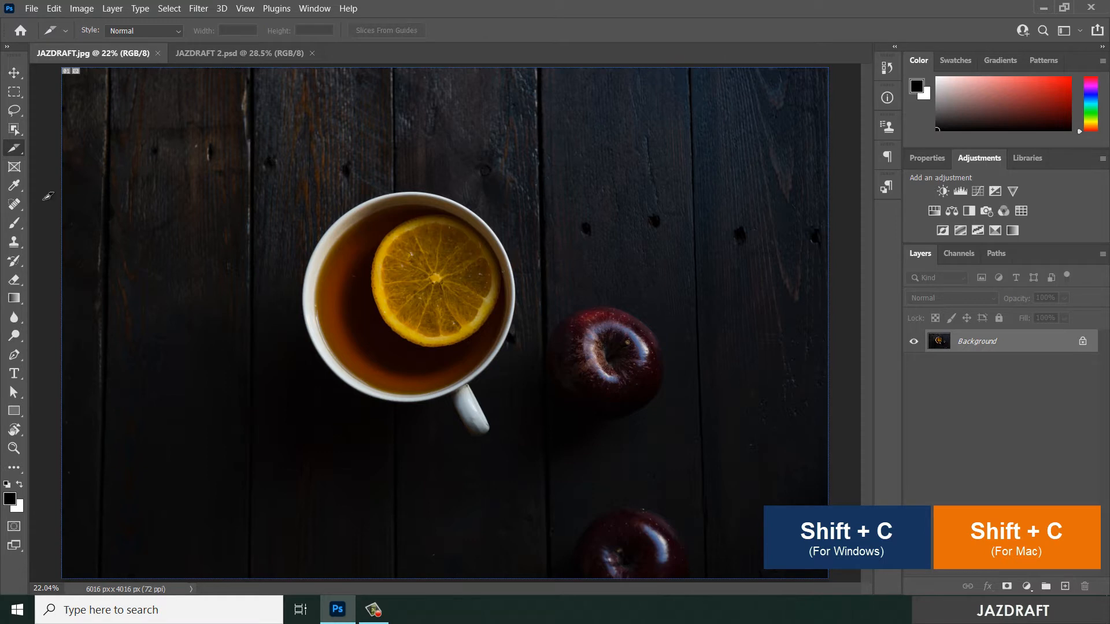
pyautogui.hotkey('shift', 'c')
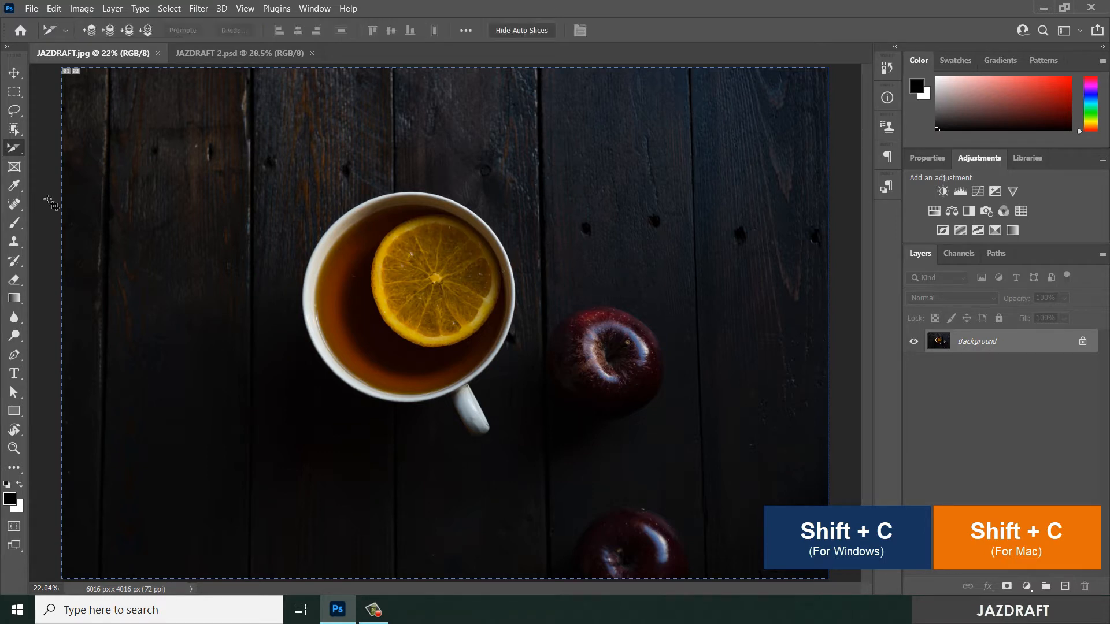
pyautogui.hotkey('shift', 'c')
pyautogui.hotkey('shift', 'c')
pyautogui.hotkey('shift', 'c')
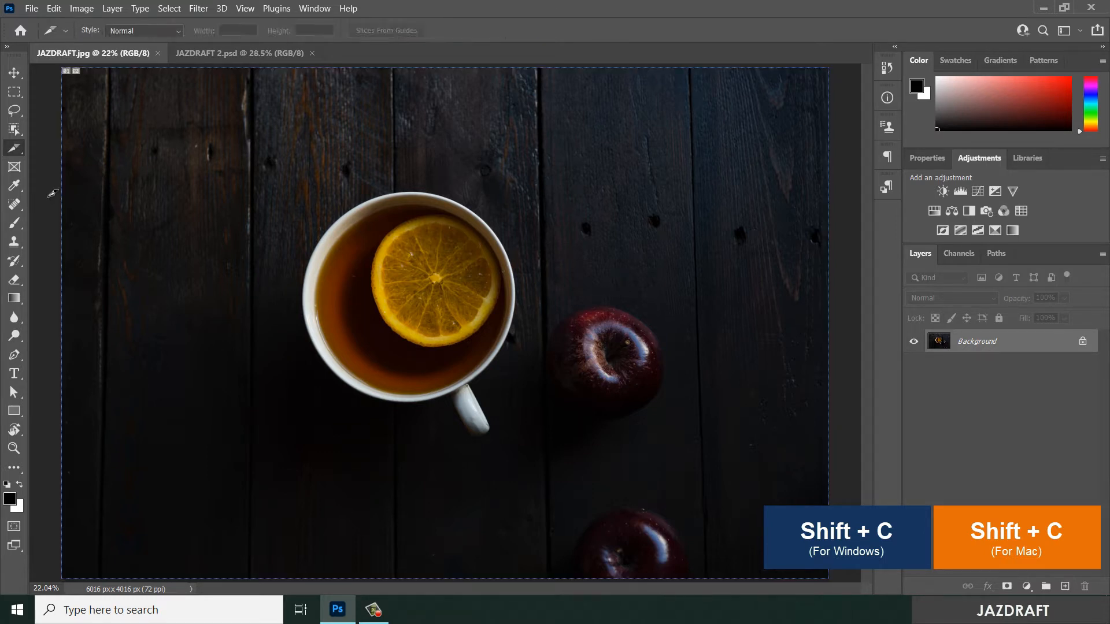
pyautogui.rightClick(16, 152)
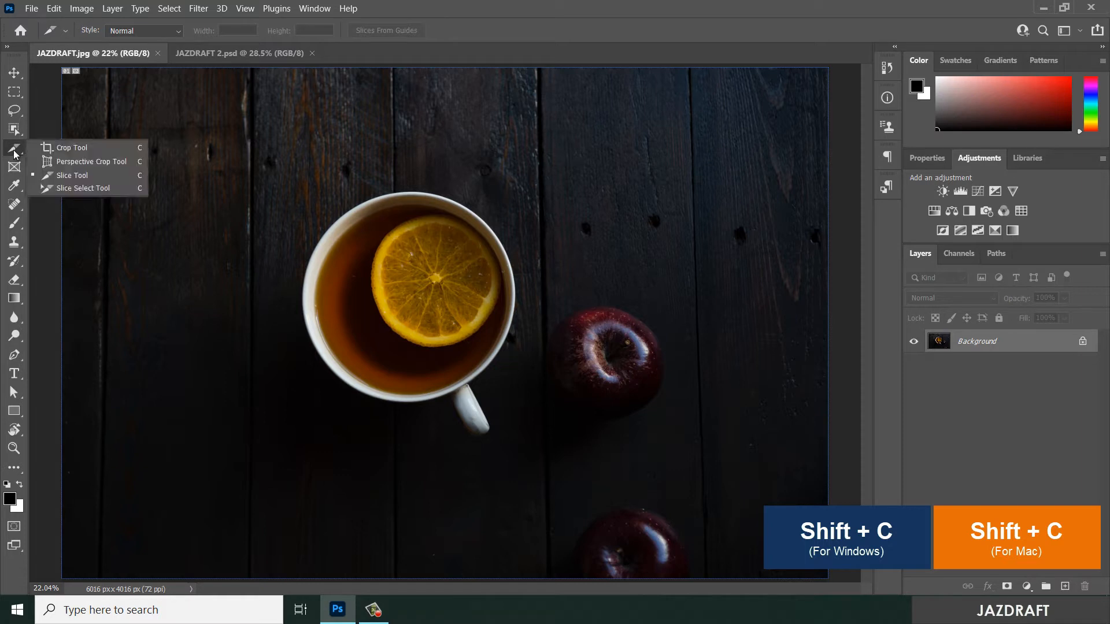
pyautogui.click(68, 178)
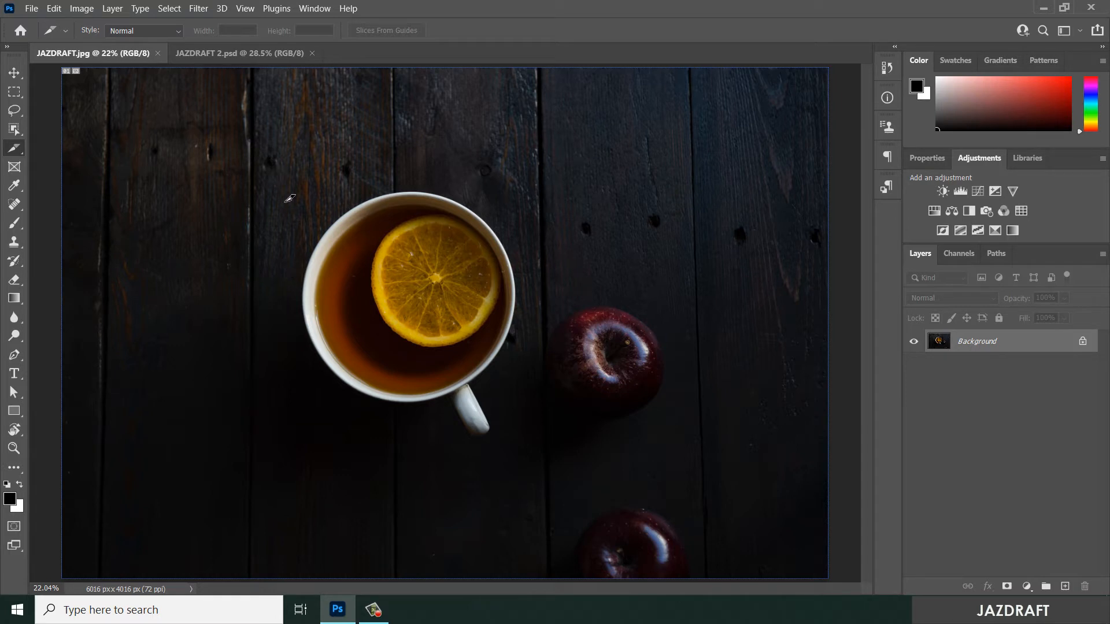
# - Draw a slice around the teacup, about 2082 px wide and 2042 px high
pyautogui.moveTo(277, 181); pyautogui.dragTo(546, 439)
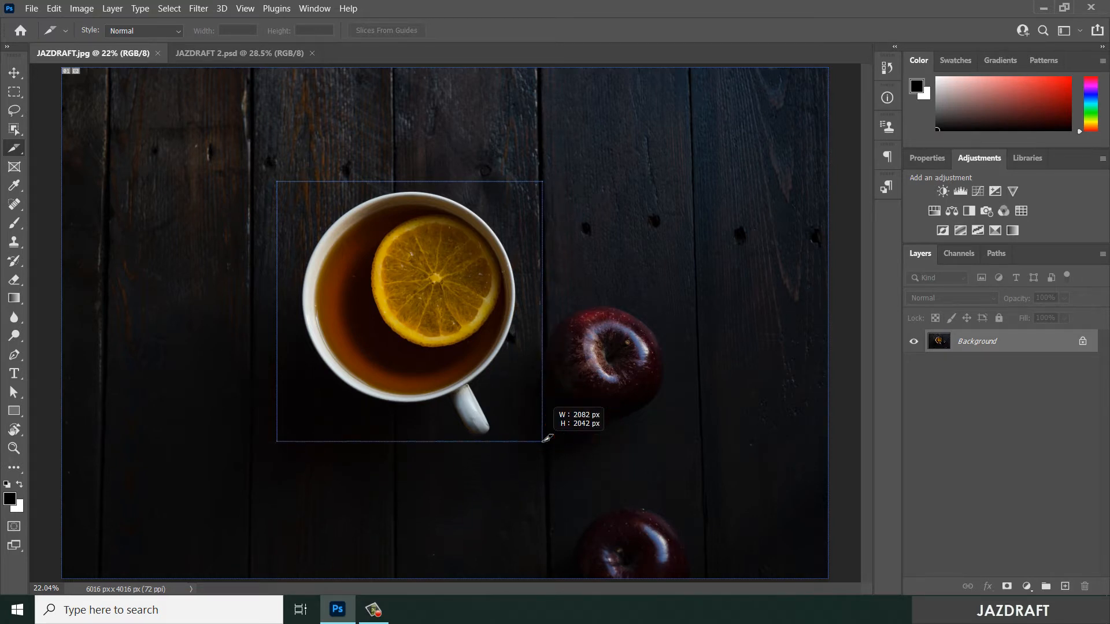
pyautogui.moveTo(546, 439); pyautogui.dragTo(546, 439)
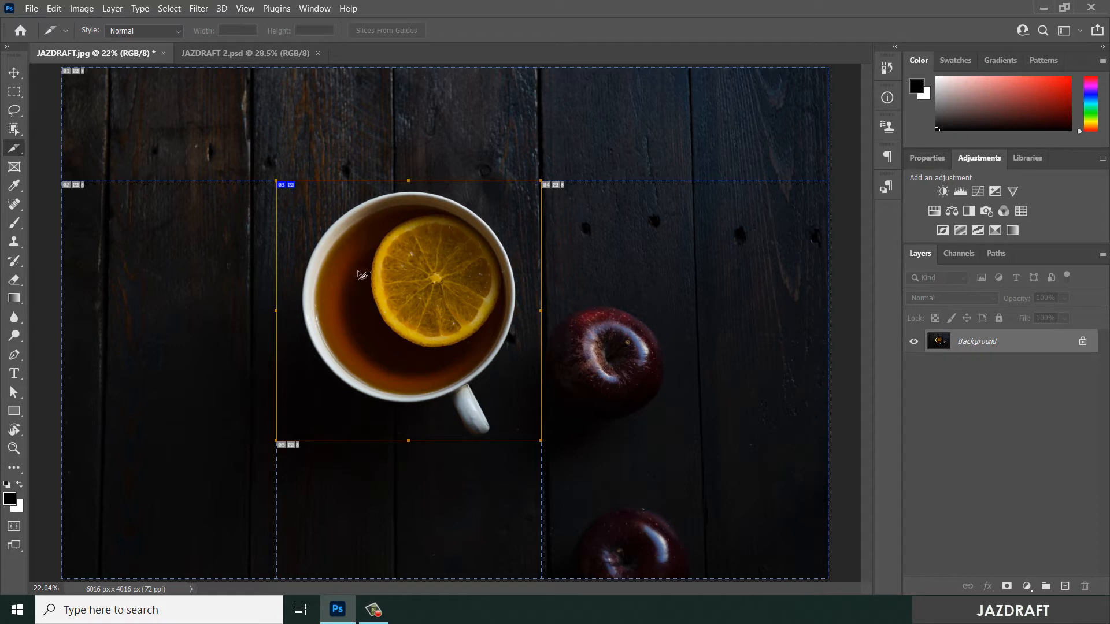
# - Change the slice style to Fixed Aspect Ratio and undo the slice around the teacup
pyautogui.click(178, 31)
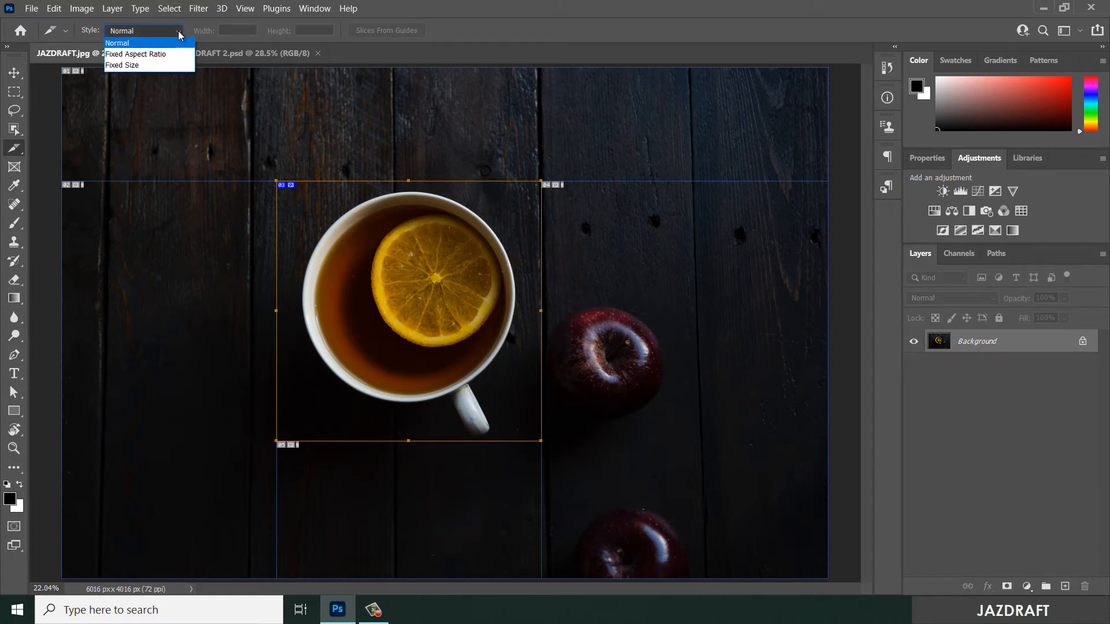
pyautogui.click(178, 30)
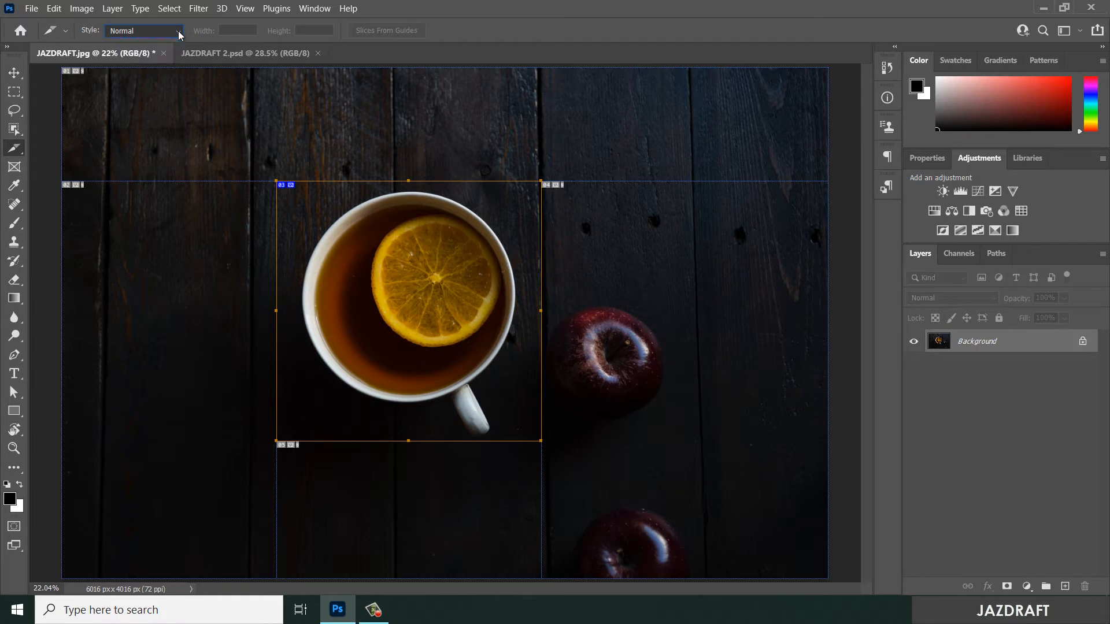
pyautogui.click(178, 30)
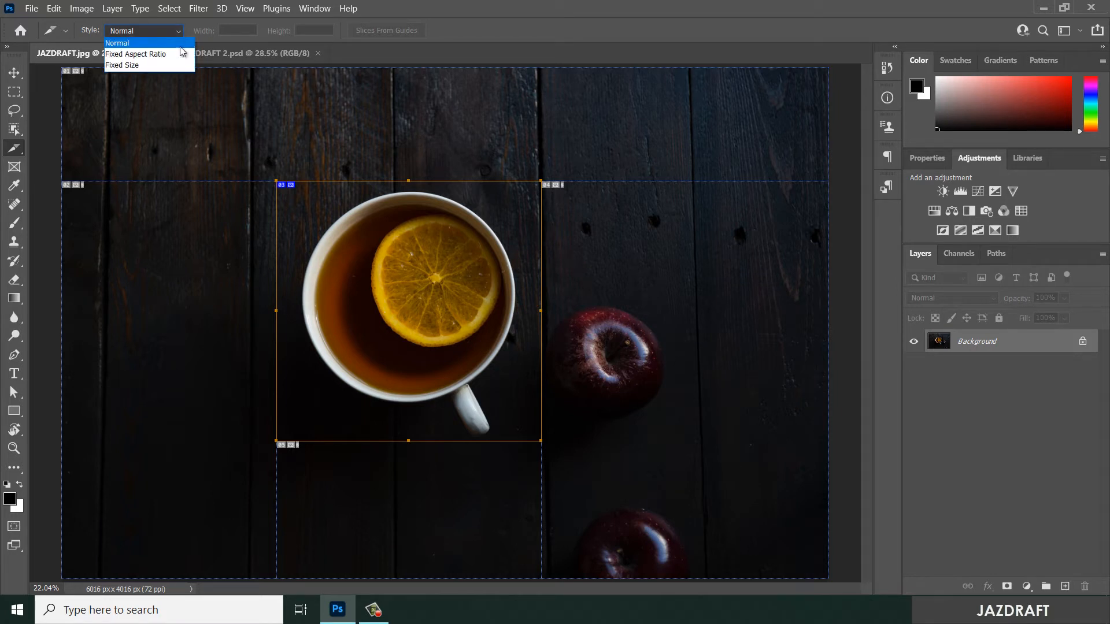
pyautogui.click(140, 56)
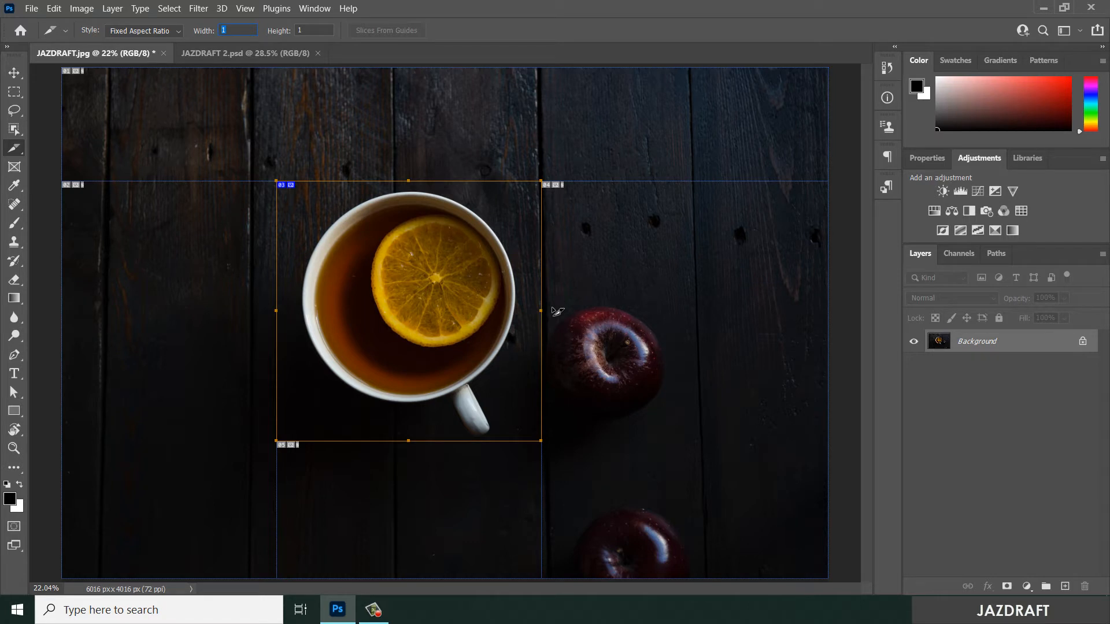
pyautogui.hotkey('ctrl', 'z')
pyautogui.hotkey('ctrl', 'z')
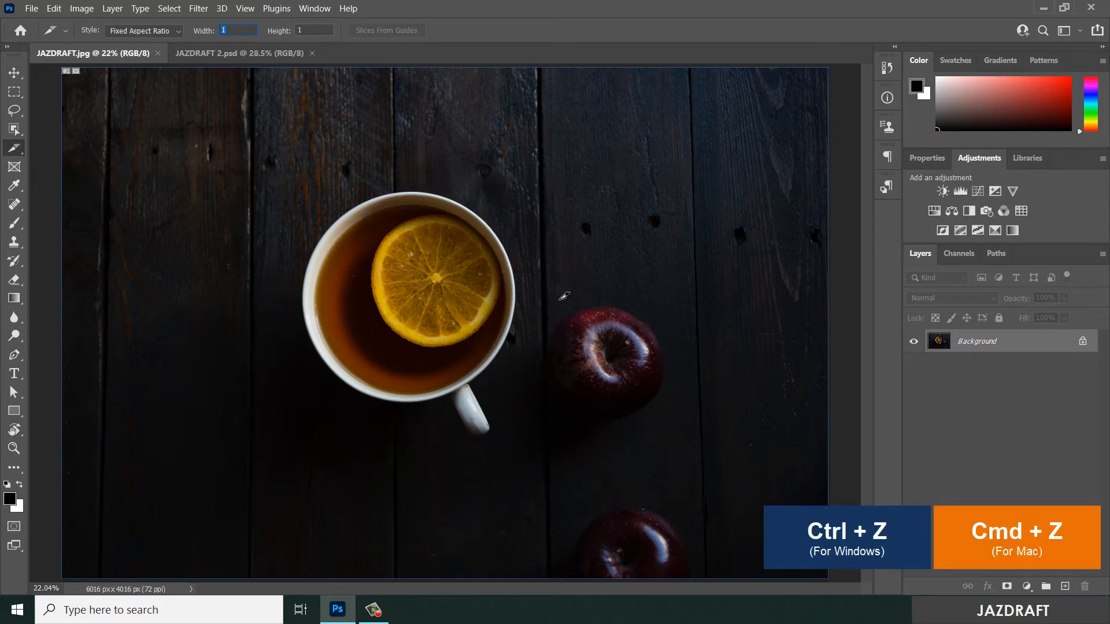
# - With a fixed 3:1 aspect ratio, draw a large slice across the cup and apple and a small one below the cup
pyautogui.click(146, 31)
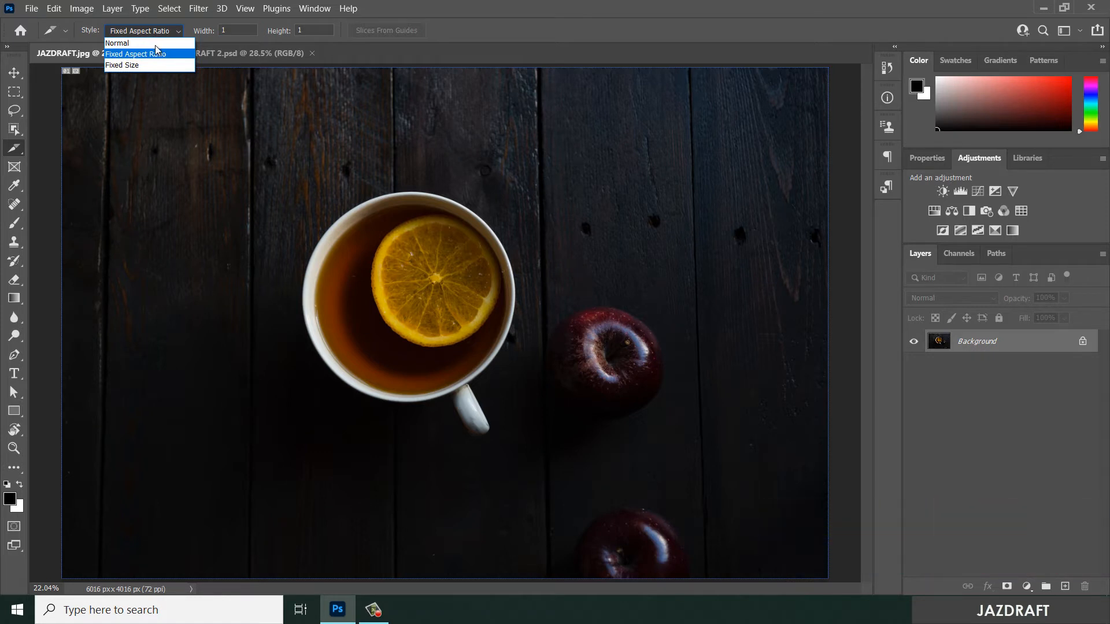
pyautogui.click(155, 52)
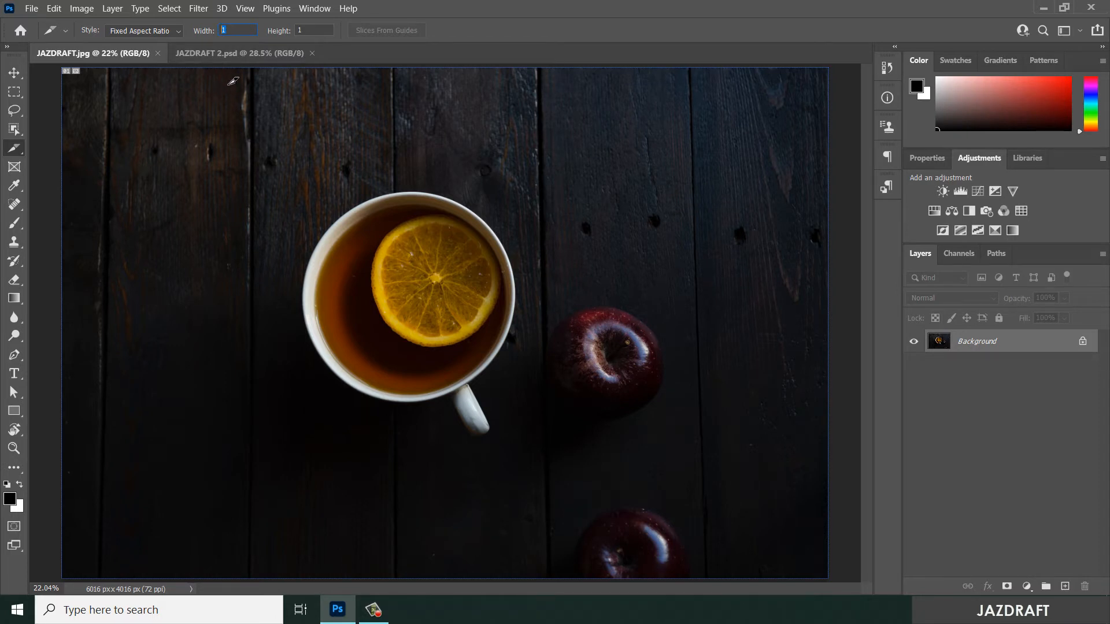
pyautogui.press('Tab')
pyautogui.moveTo(211, 198); pyautogui.dragTo(661, 444)
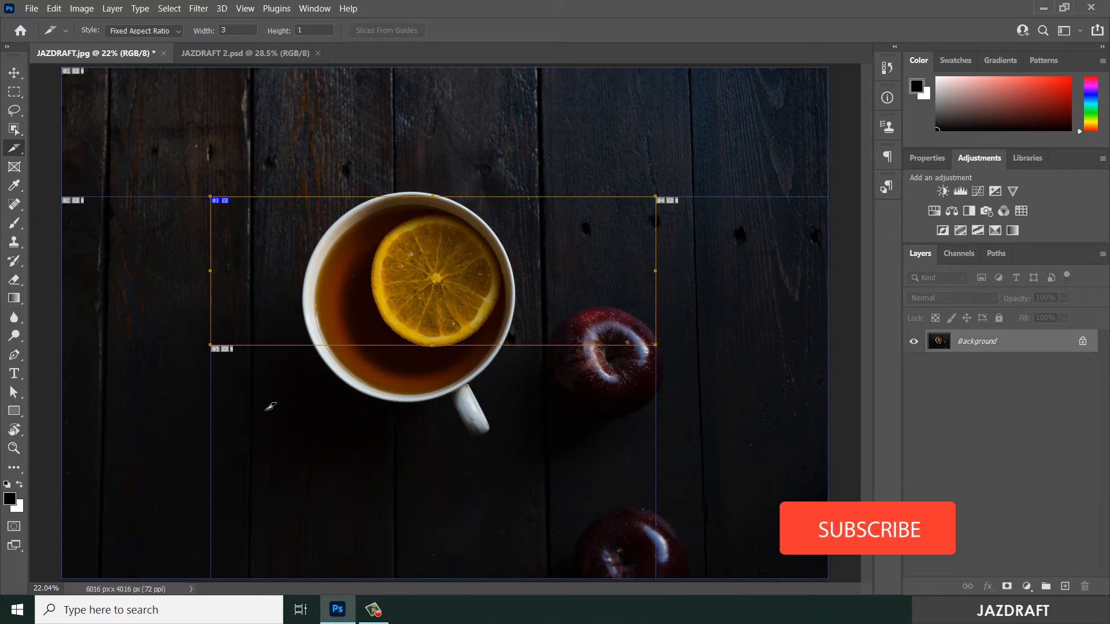
pyautogui.moveTo(260, 403); pyautogui.dragTo(397, 475)
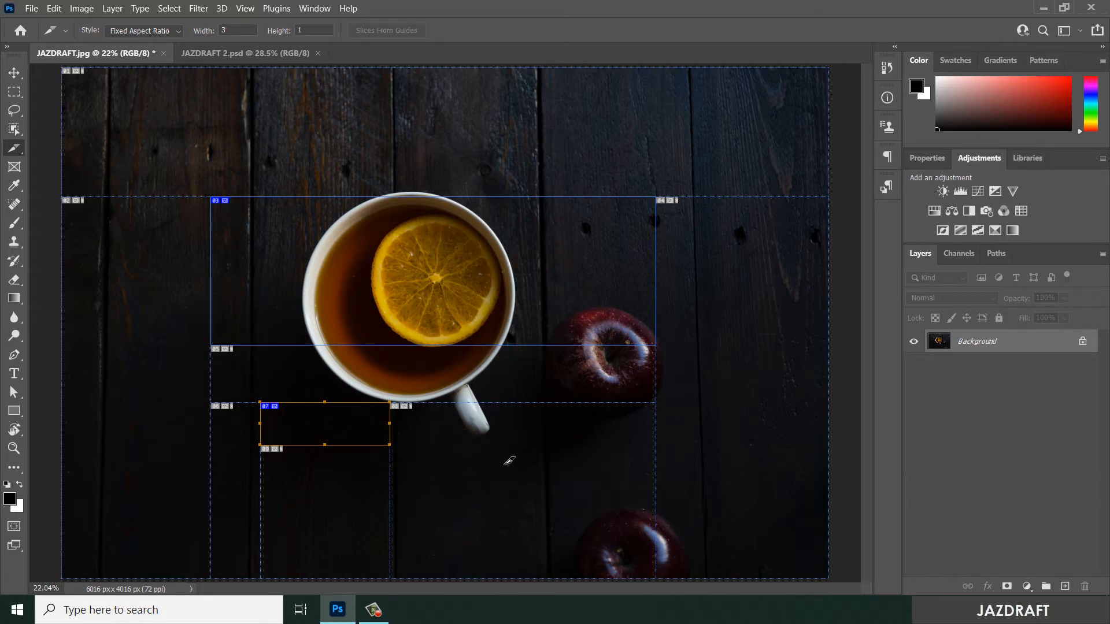
# - Undo both slices drawn with the 3:1 aspect ratio
pyautogui.click(144, 33)
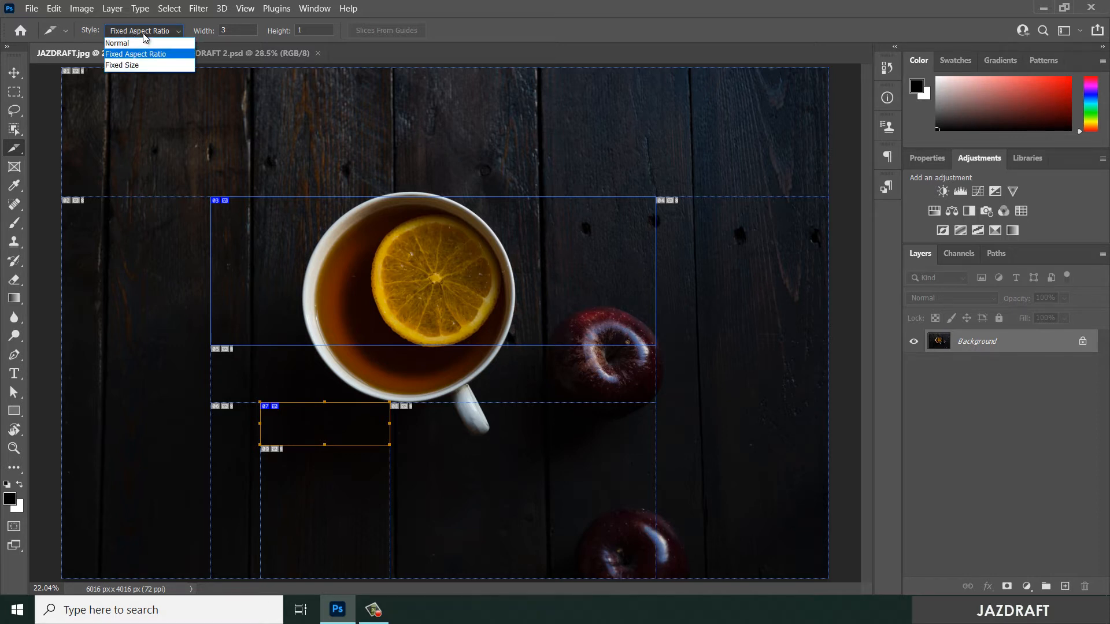
pyautogui.click(144, 33)
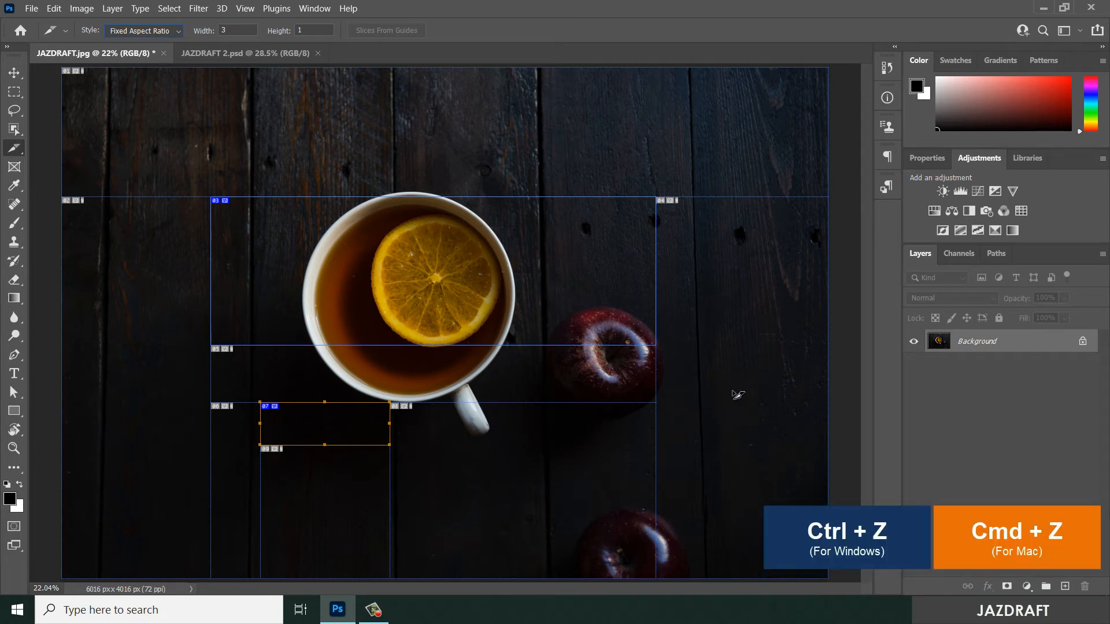
pyautogui.hotkey('ctrl', 'z')
pyautogui.hotkey('ctrl', 'z')
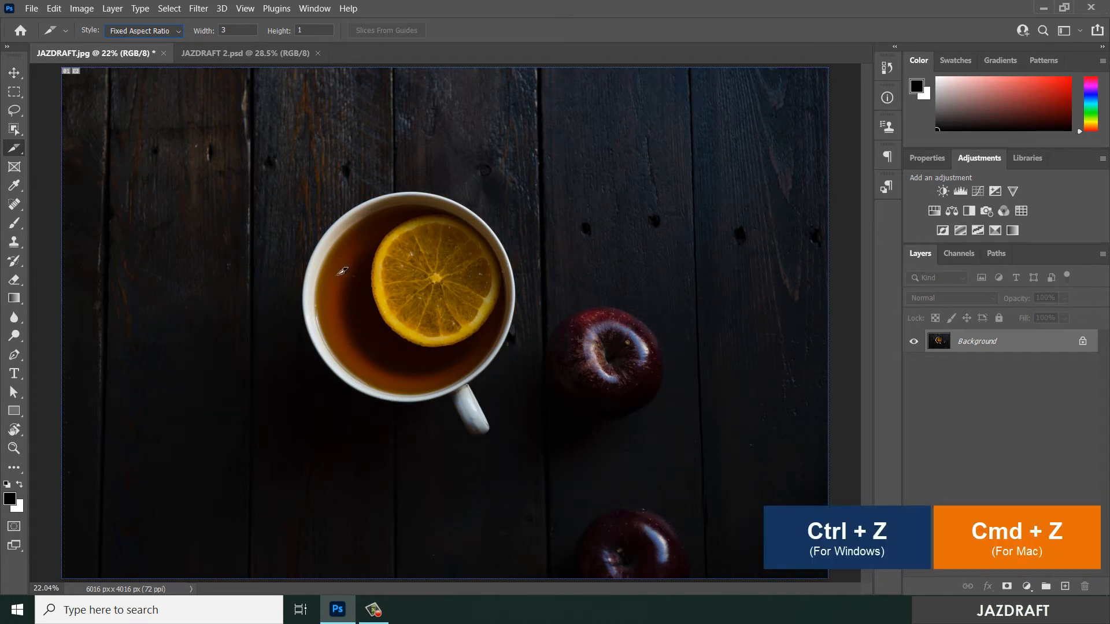
# - Set the slice style to Fixed Size with a width and height of 200 px
pyautogui.click(141, 32)
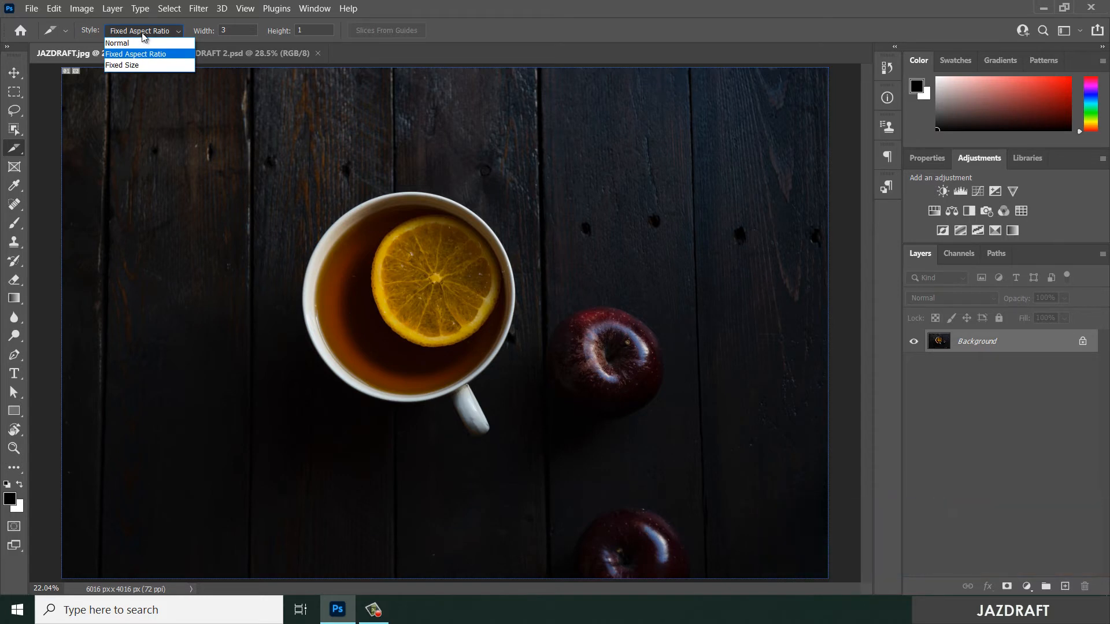
pyautogui.click(140, 65)
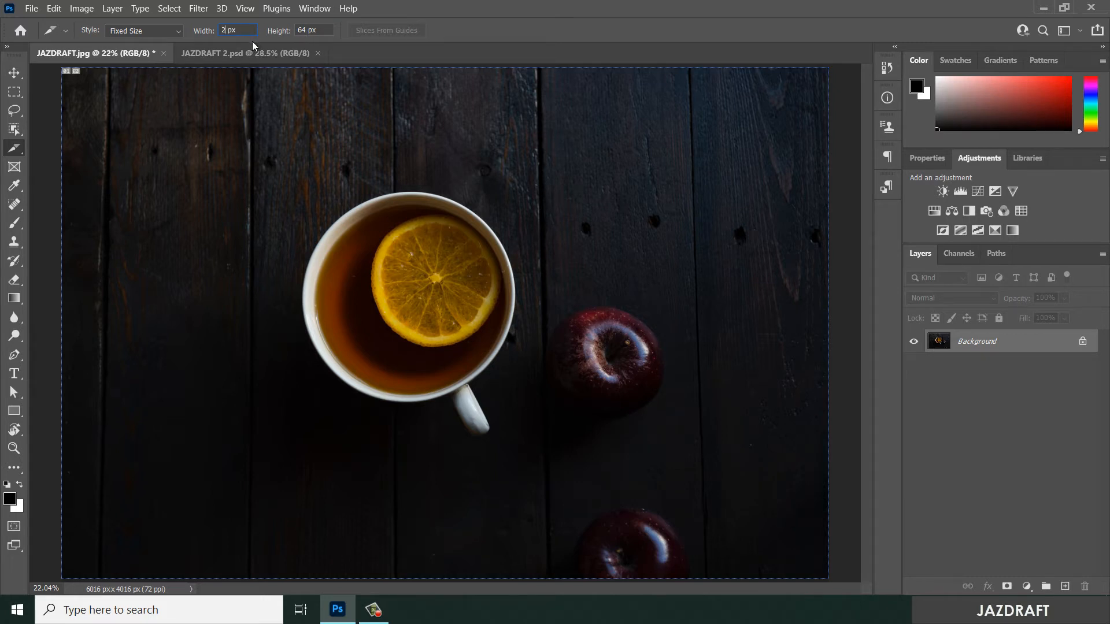
pyautogui.write('00')
pyautogui.click(305, 28)
pyautogui.write('200')
# - Place five 200 x 200 px slices: one beside the cup, one above it, two above the upper apple and one beside that apple
pyautogui.moveTo(266, 168); pyautogui.dragTo(288, 201)
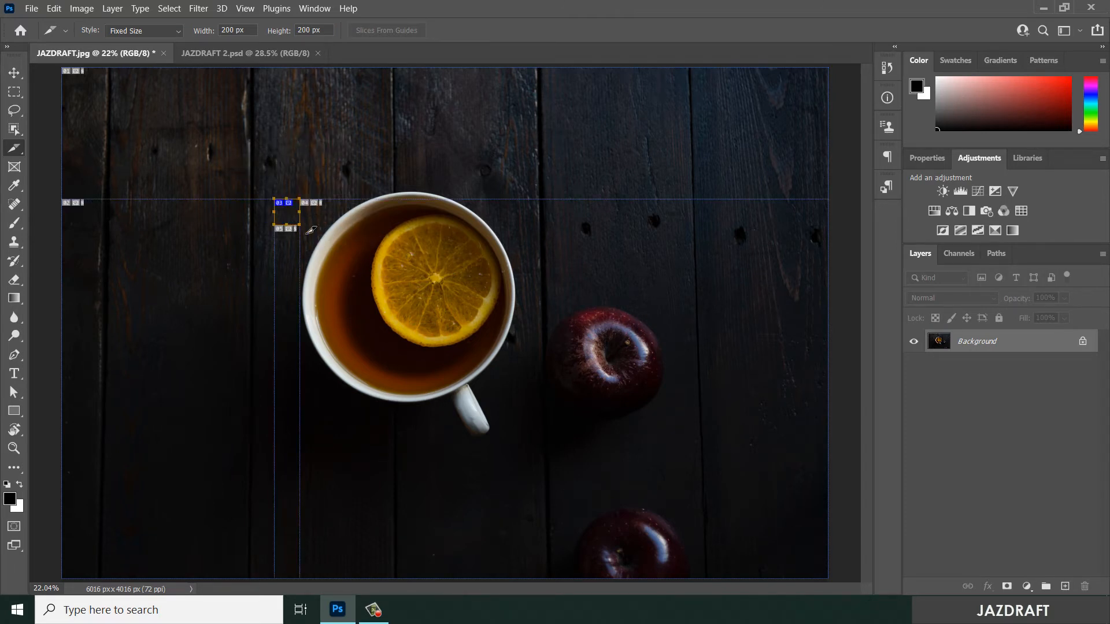
pyautogui.moveTo(643, 268); pyautogui.dragTo(645, 270)
pyautogui.click(625, 225)
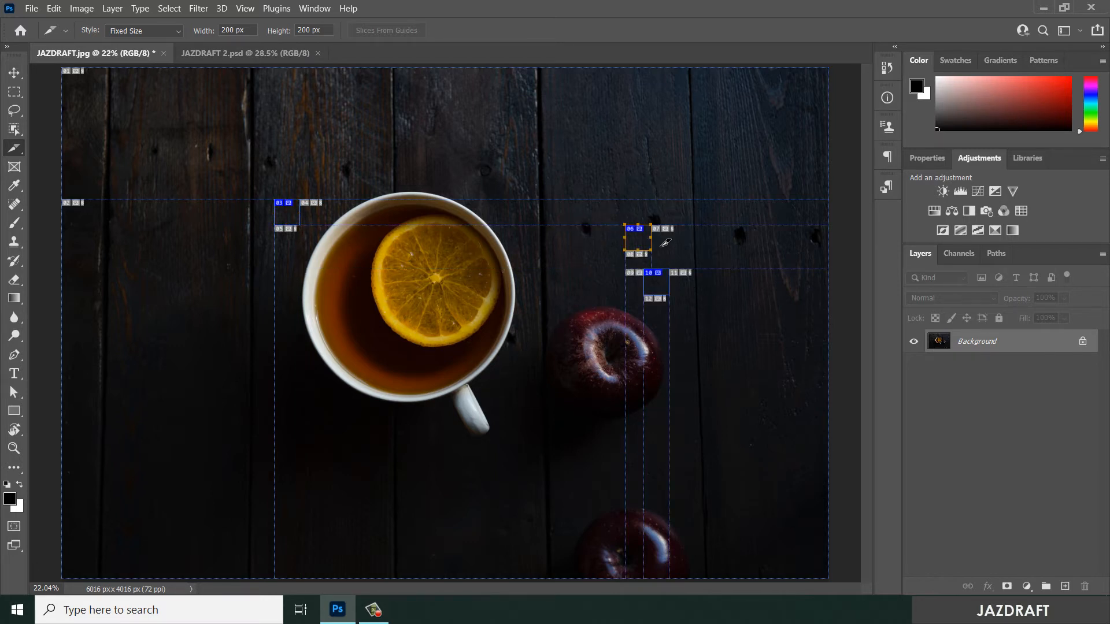
pyautogui.click(720, 337)
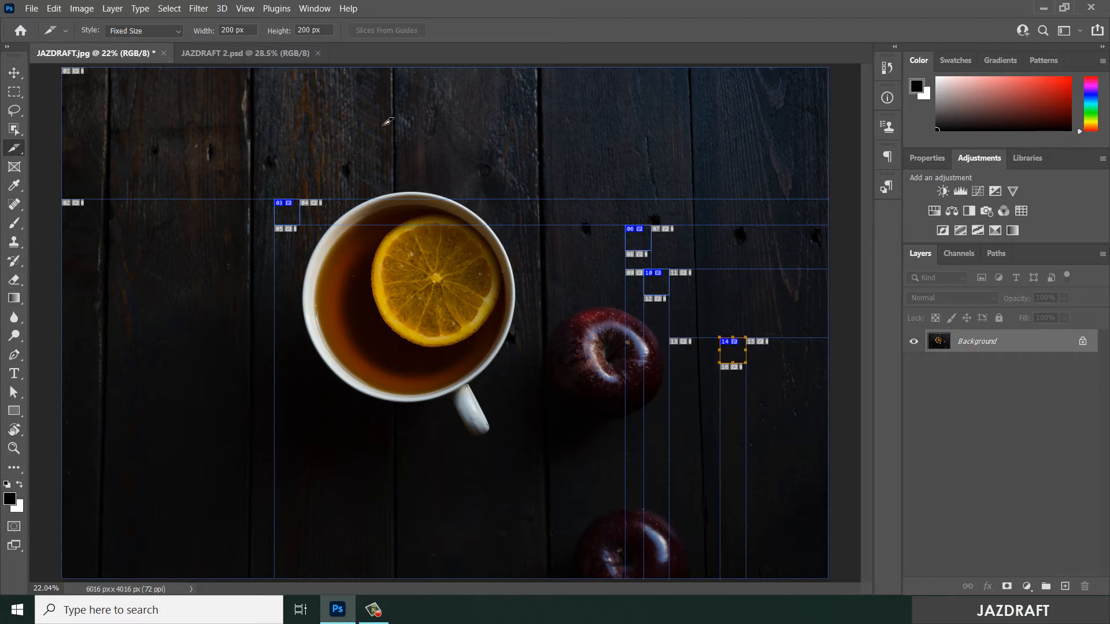
pyautogui.click(356, 121)
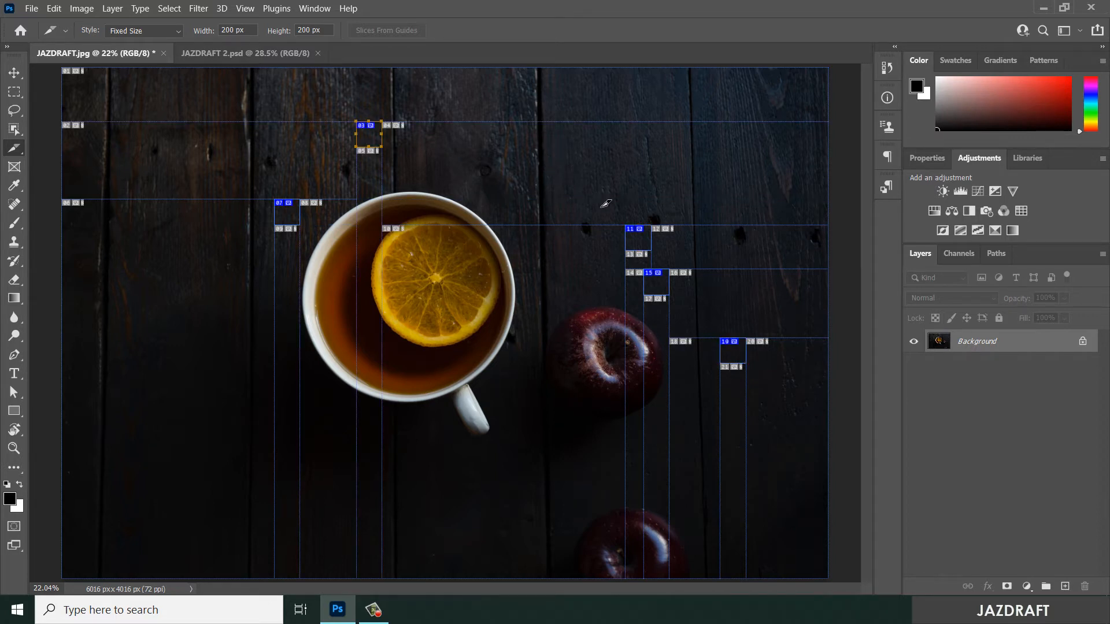
# - Undo all the 200 x 200 px slices, keeping the Fixed Size style
pyautogui.hotkey('ctrl', 'z')
pyautogui.hotkey('ctrl', 'z')
pyautogui.hotkey('ctrl', 'z')
pyautogui.hotkey('ctrl', 'z')
pyautogui.hotkey('ctrl', 'z')
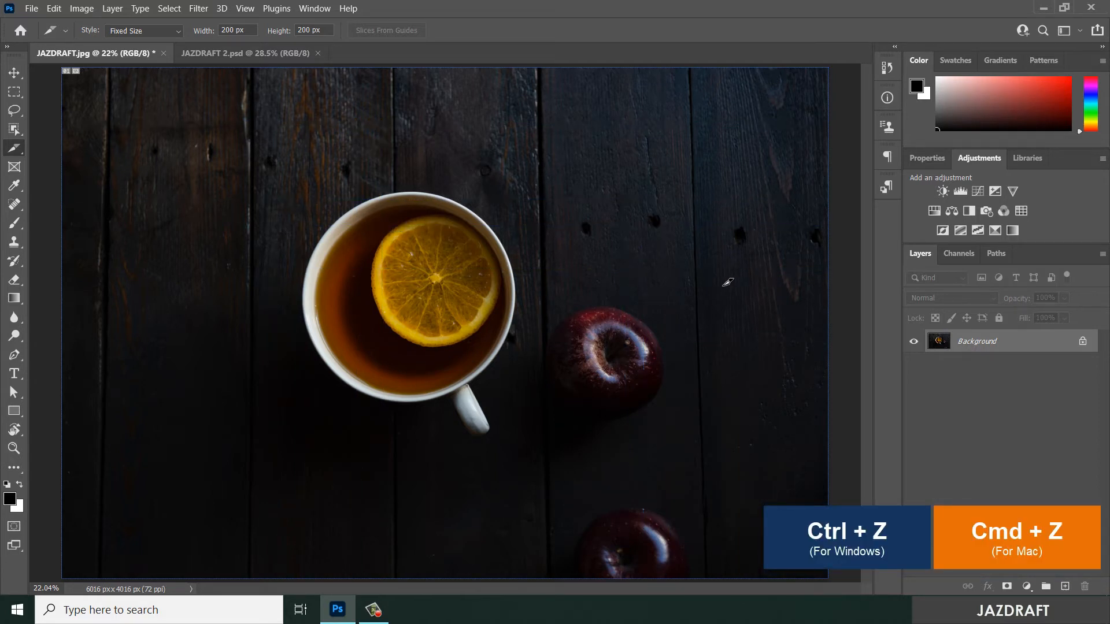
pyautogui.click(179, 31)
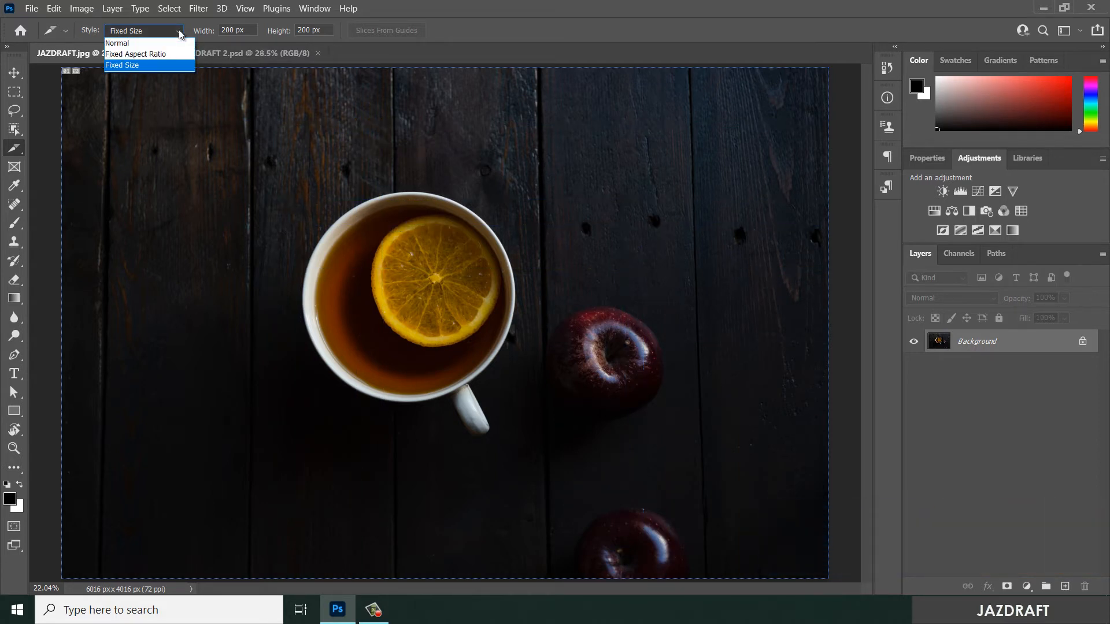
pyautogui.click(180, 34)
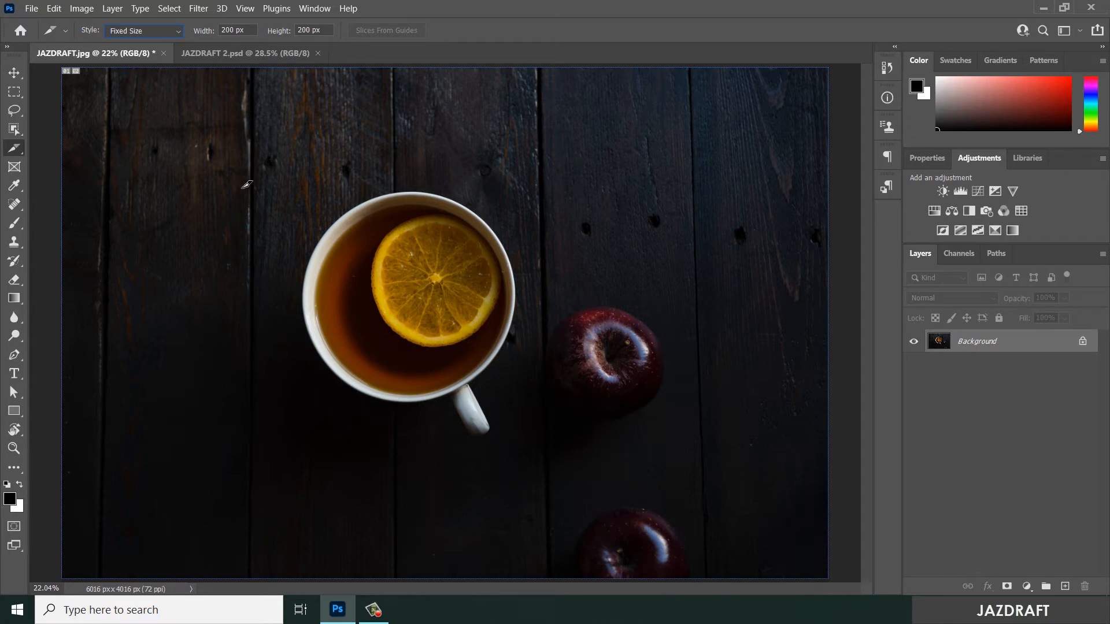
# - Divide the whole image into evenly spaced slices, 4 down and 3 across
pyautogui.rightClick(263, 186)
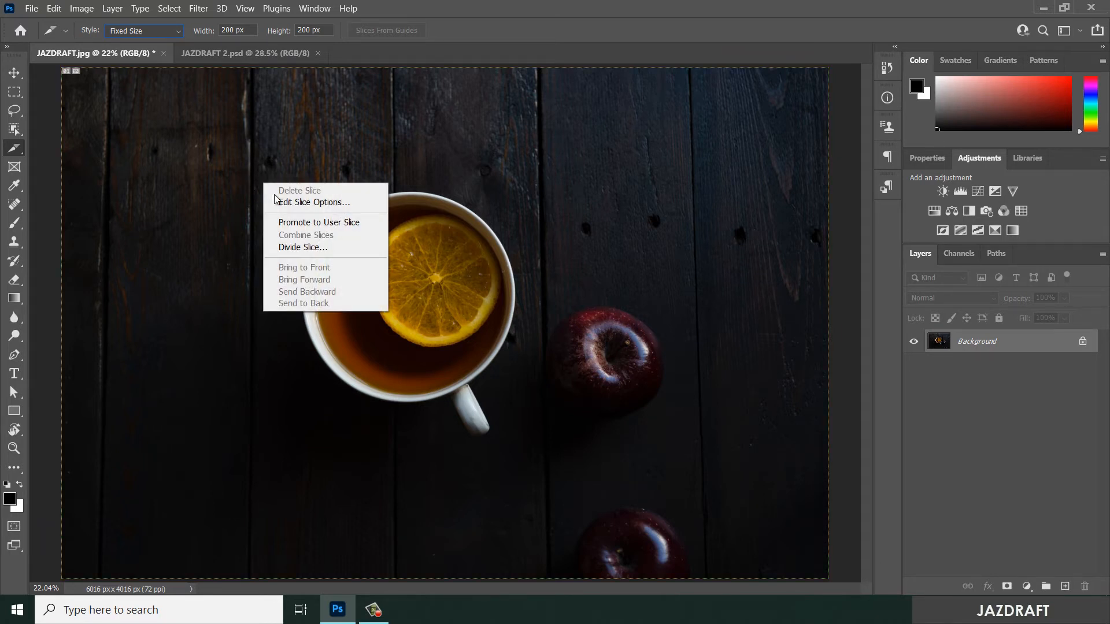
pyautogui.click(303, 249)
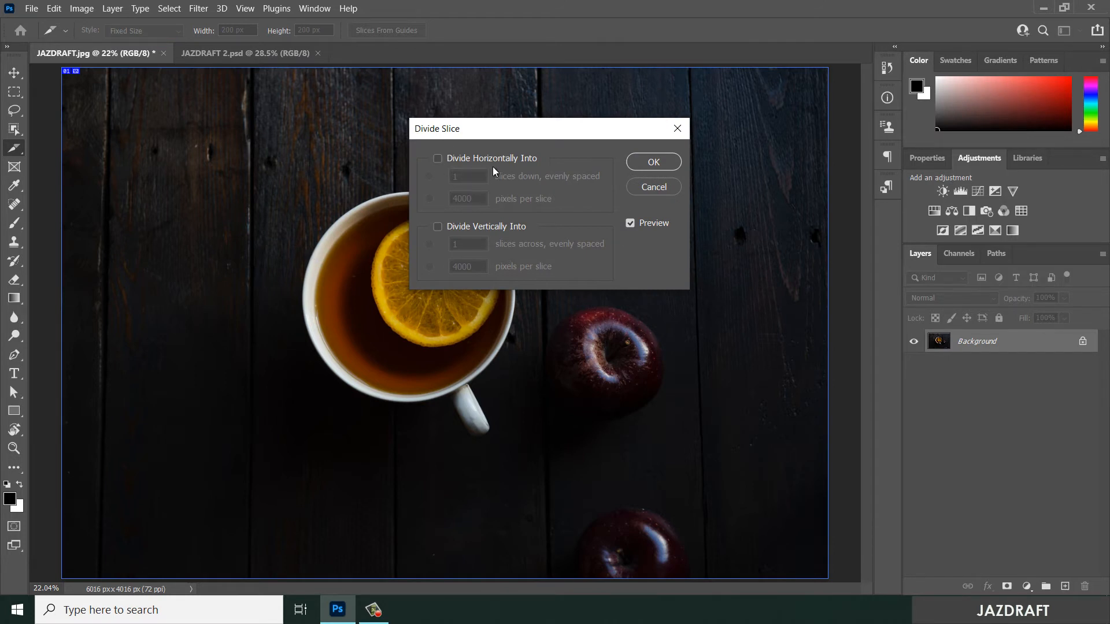
pyautogui.click(437, 158)
pyautogui.write('3')
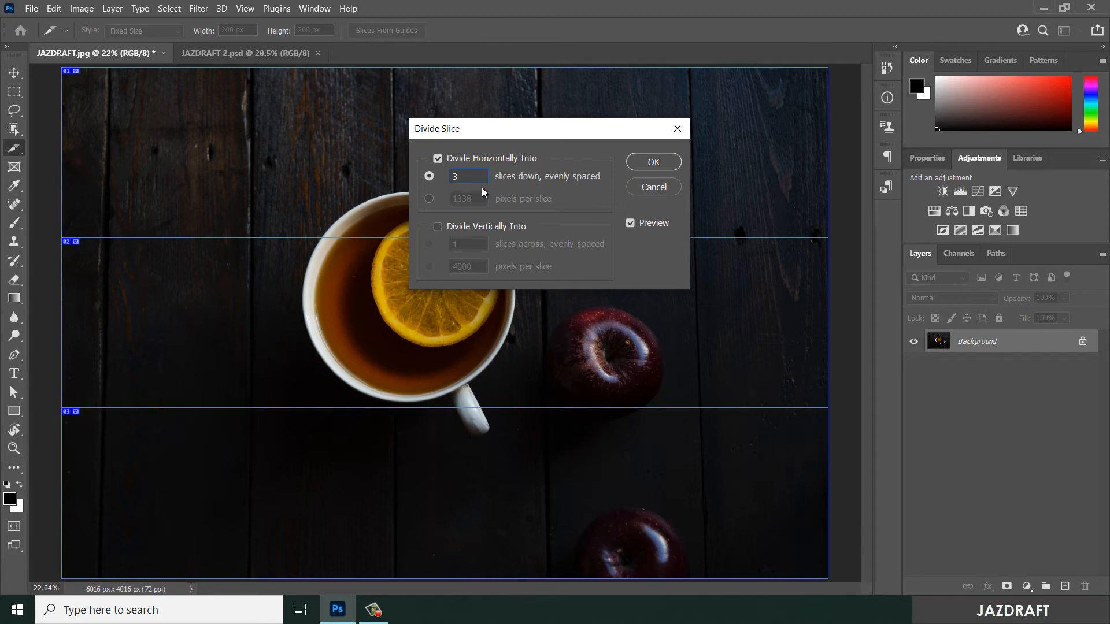
pyautogui.press('BackSpace')
pyautogui.write('4')
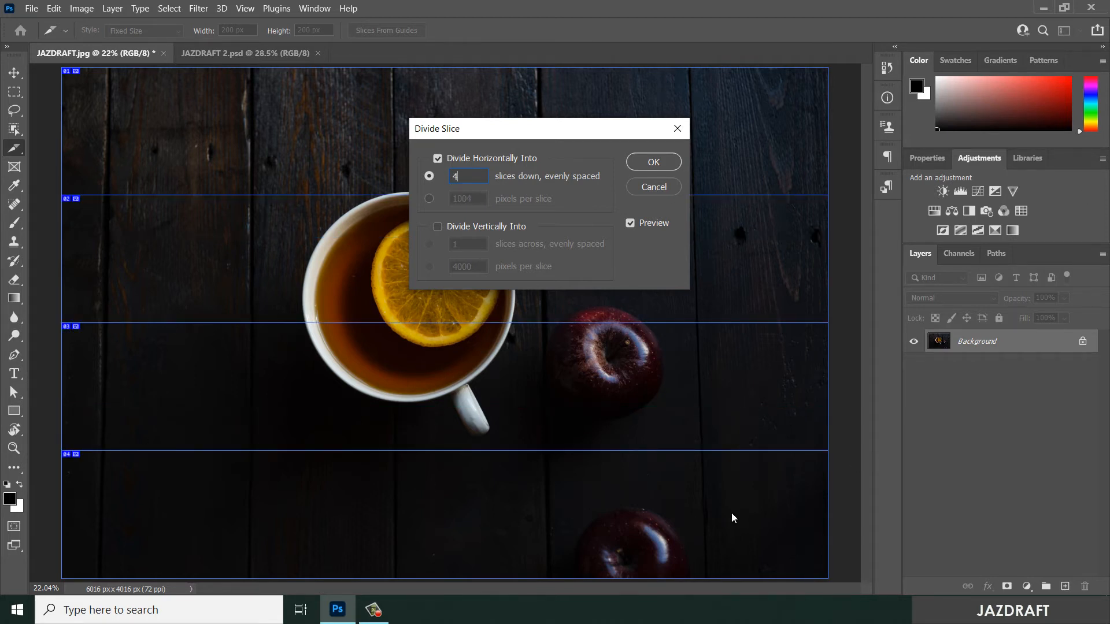
pyautogui.click(438, 227)
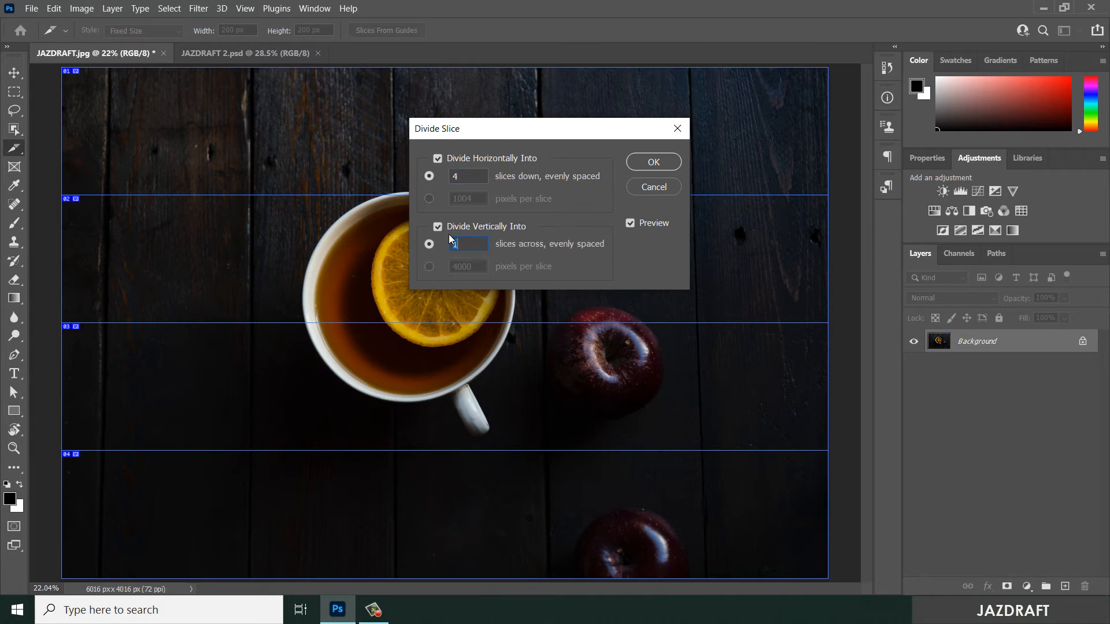
pyautogui.write('3')
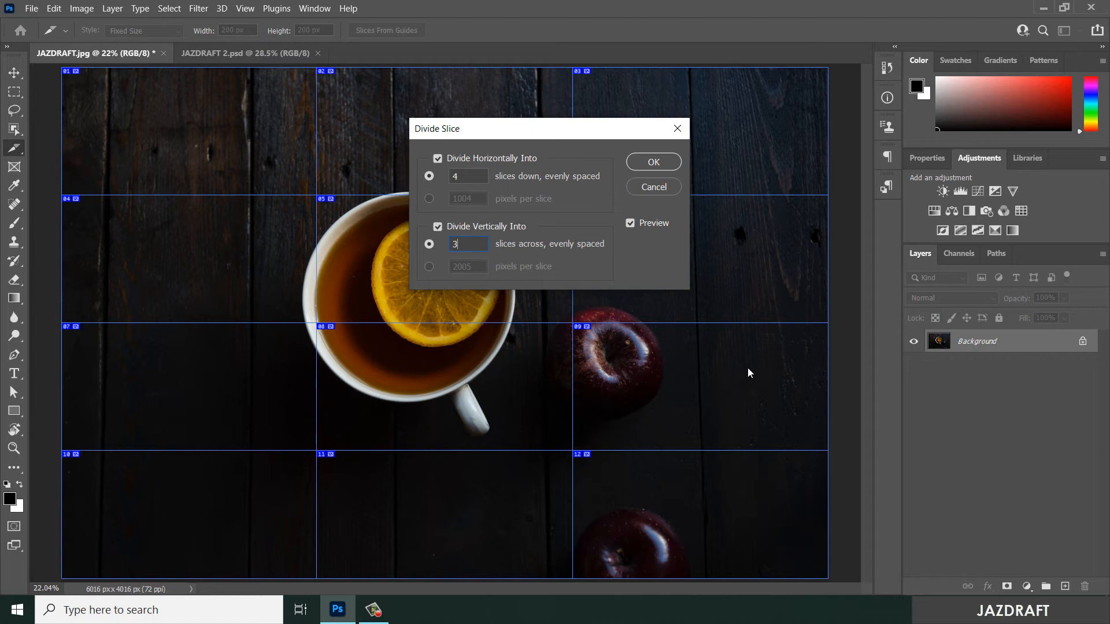
pyautogui.click(654, 162)
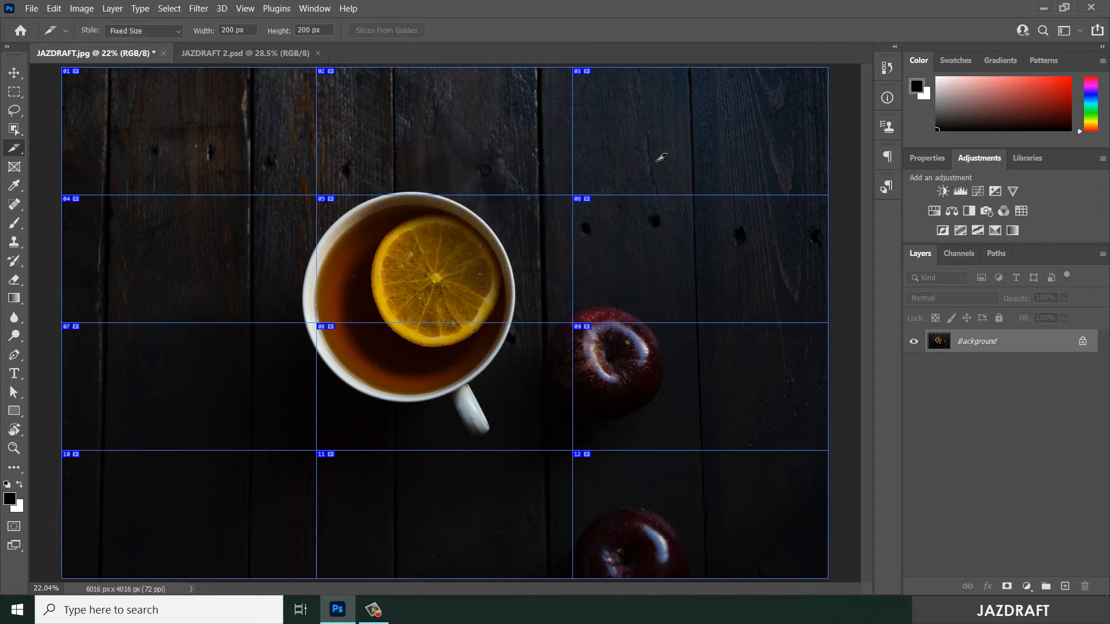
# - Undo the division of the image into a slice grid
pyautogui.rightClick(372, 121)
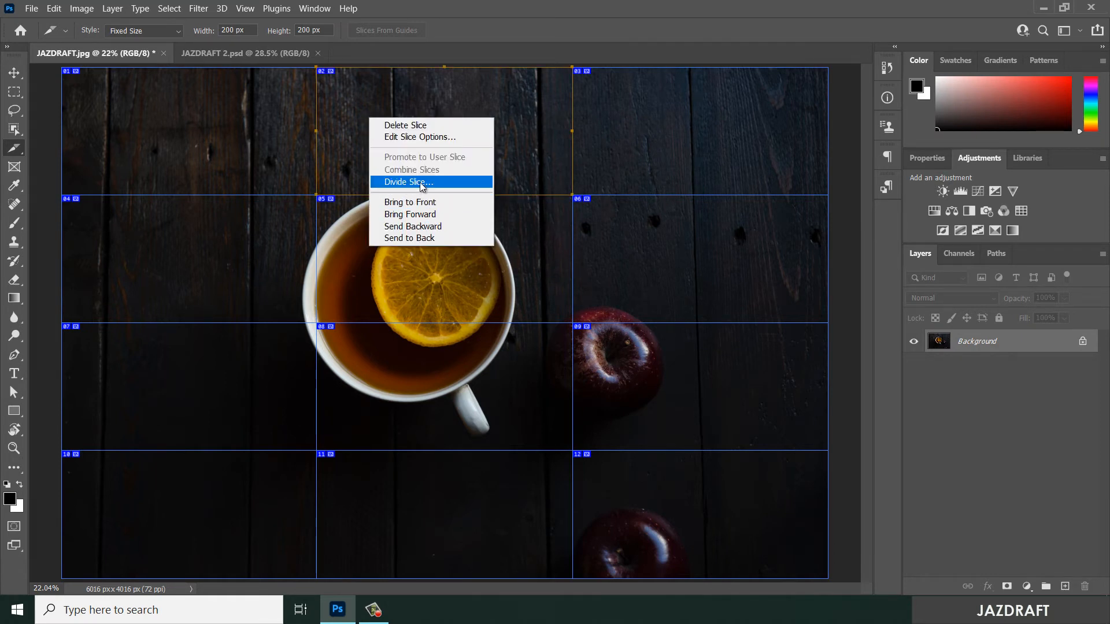
pyautogui.click(640, 3)
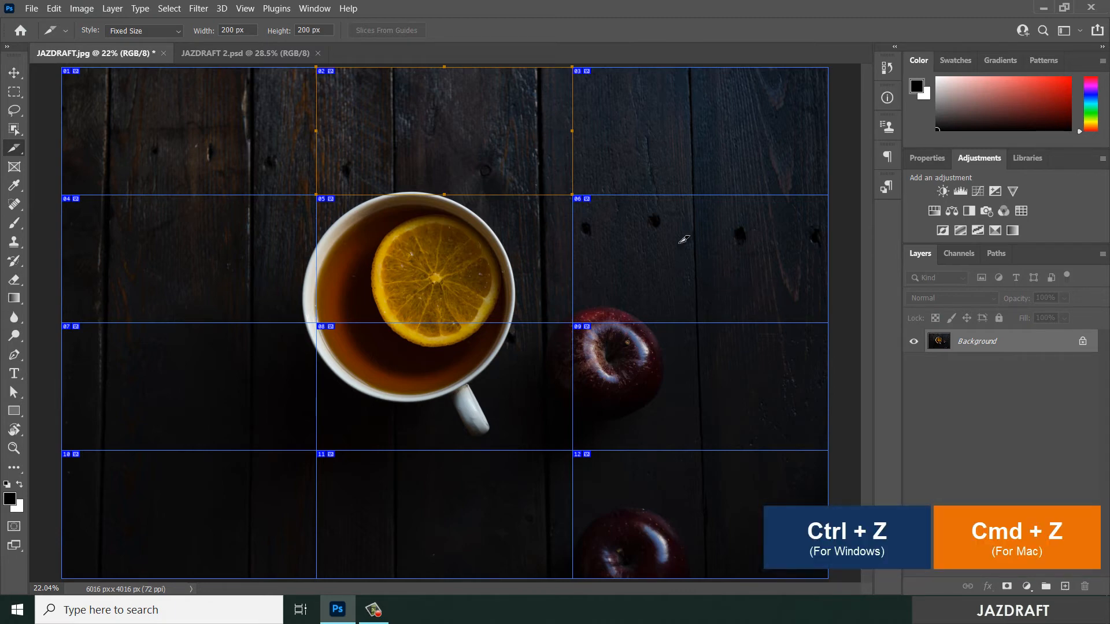
pyautogui.hotkey('ctrl', 'z')
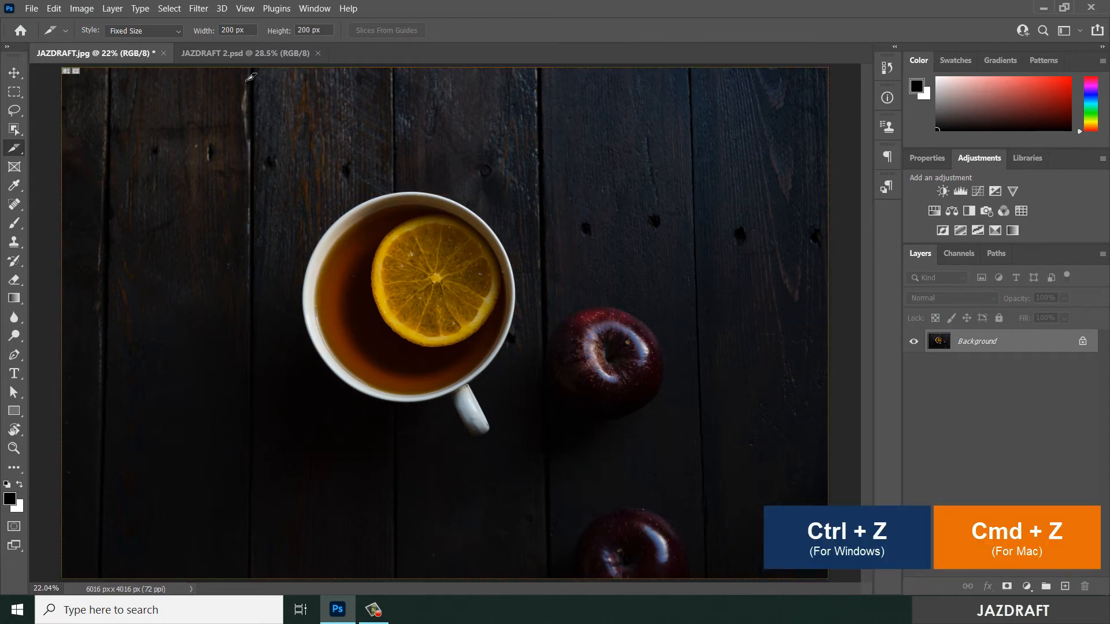
# - In JAZDRAFT 2.psd, create a new layer-based slice from the JAZDRAFT (3) layer
pyautogui.click(237, 52)
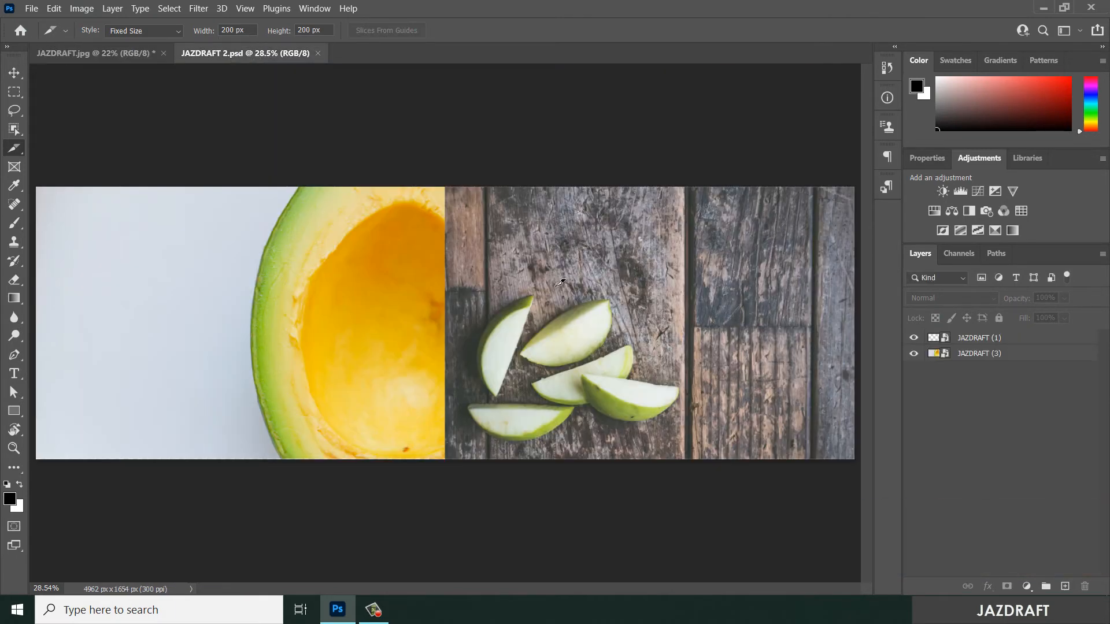
pyautogui.click(1016, 353)
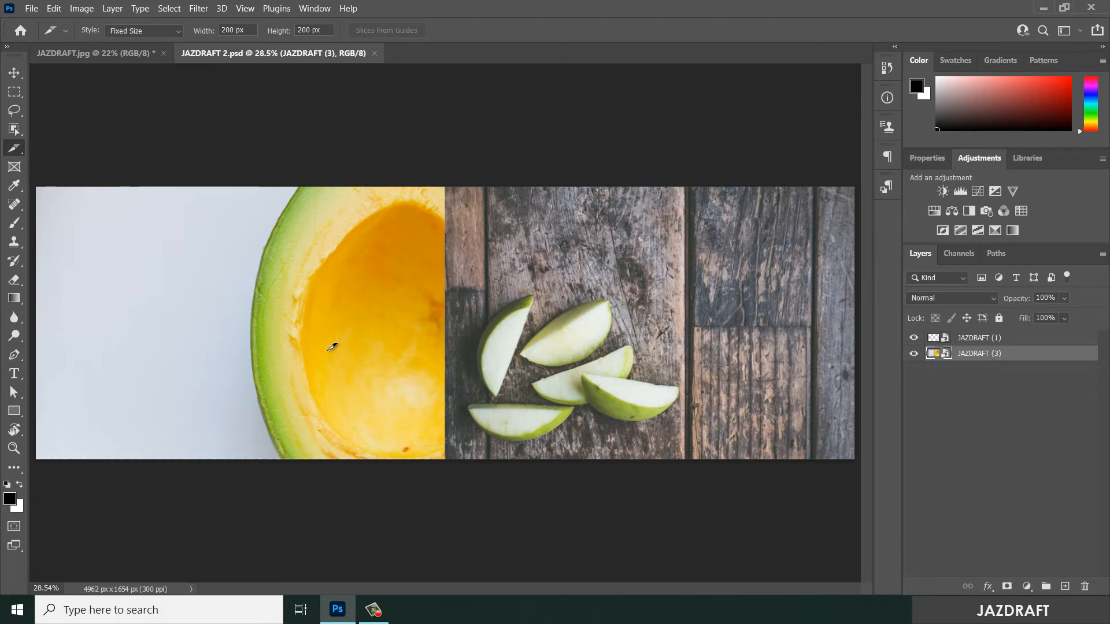
pyautogui.click(13, 72)
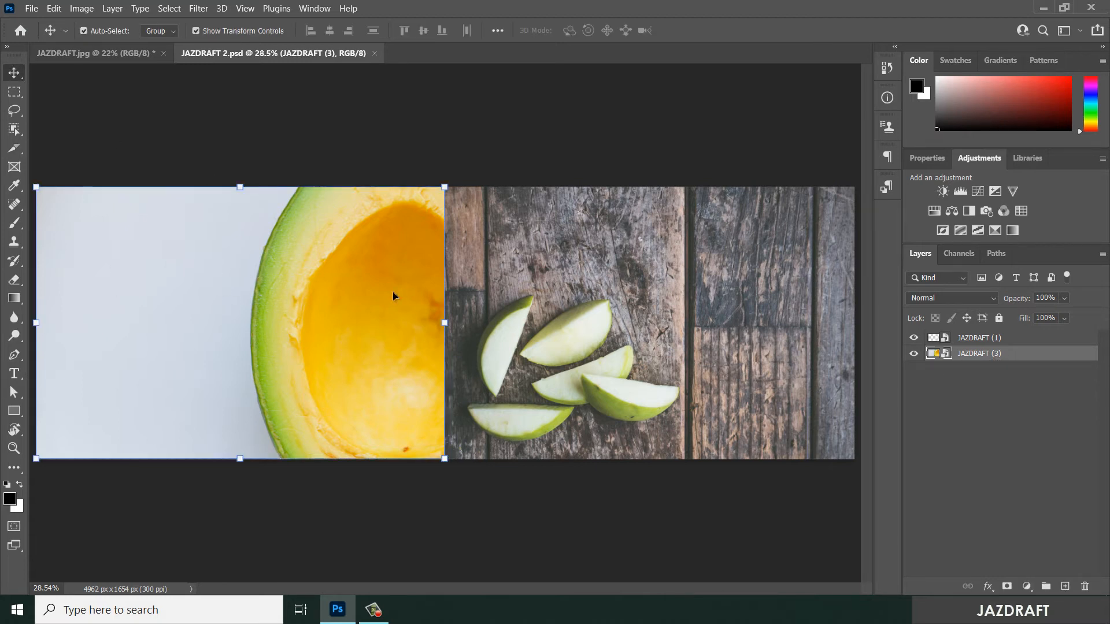
pyautogui.click(653, 291)
pyautogui.click(276, 297)
pyautogui.click(112, 9)
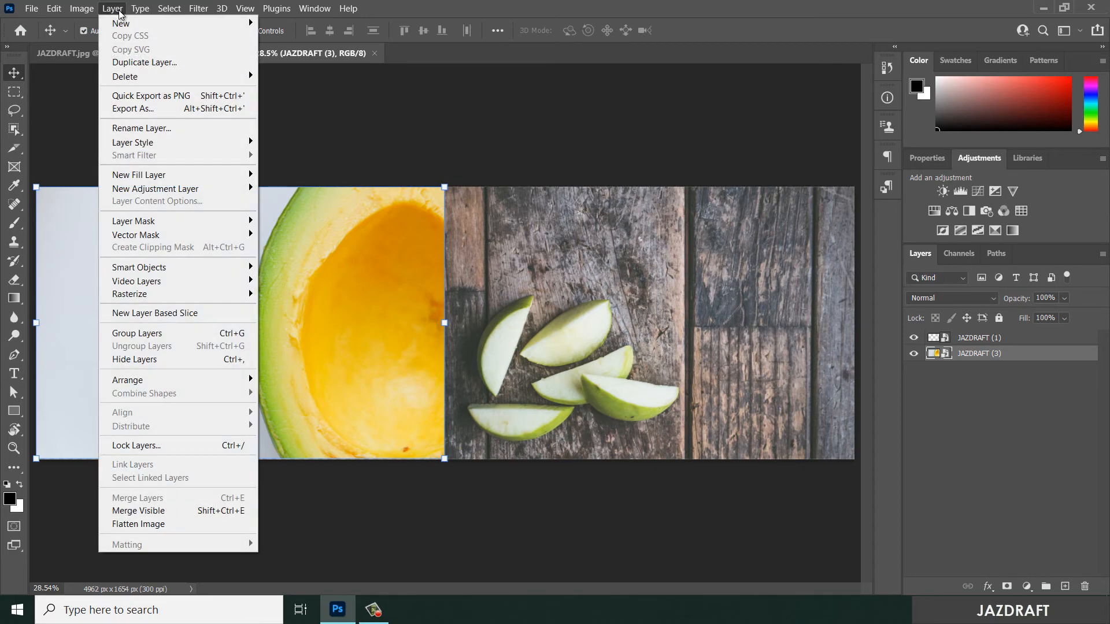
pyautogui.click(179, 315)
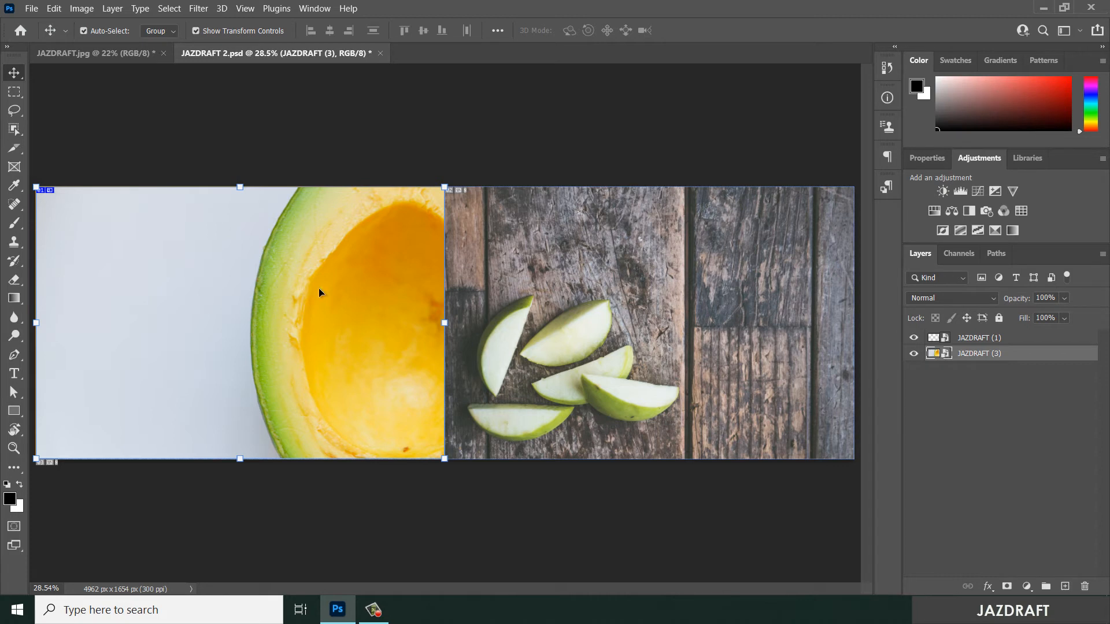
# - Create a new layer-based slice from the JAZDRAFT (1) layer with the apple wedges
pyautogui.click(446, 214)
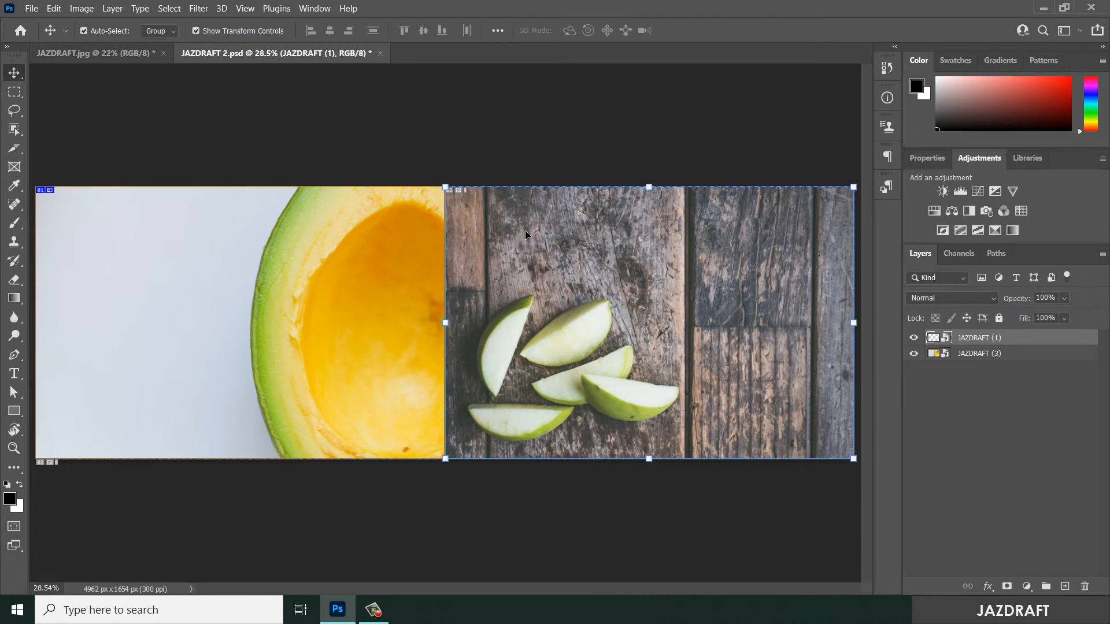
pyautogui.click(113, 8)
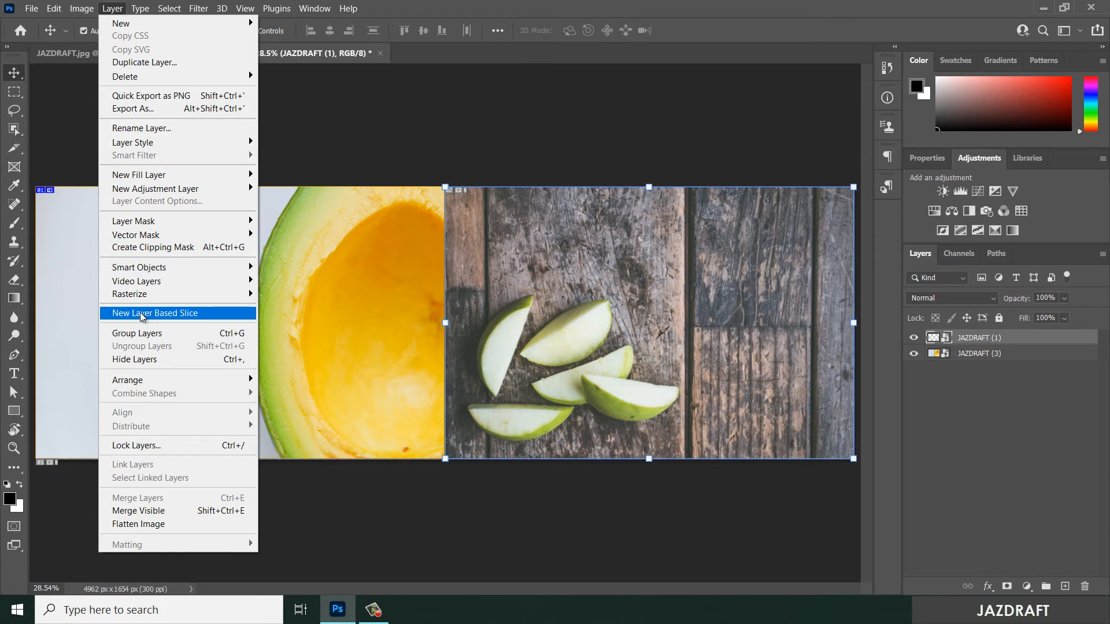
pyautogui.click(158, 317)
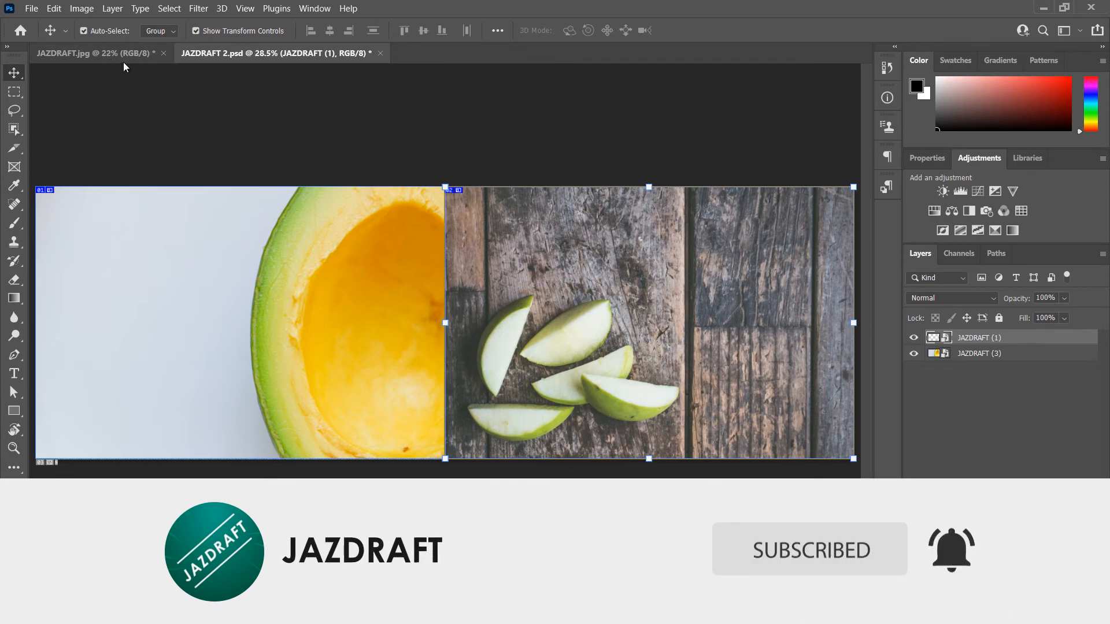
# - Return to JAZDRAFT.jpg, place and undo a trial 200 x 200 px slice beside the cup, and set the Slice Tool's style to Normal
pyautogui.click(106, 53)
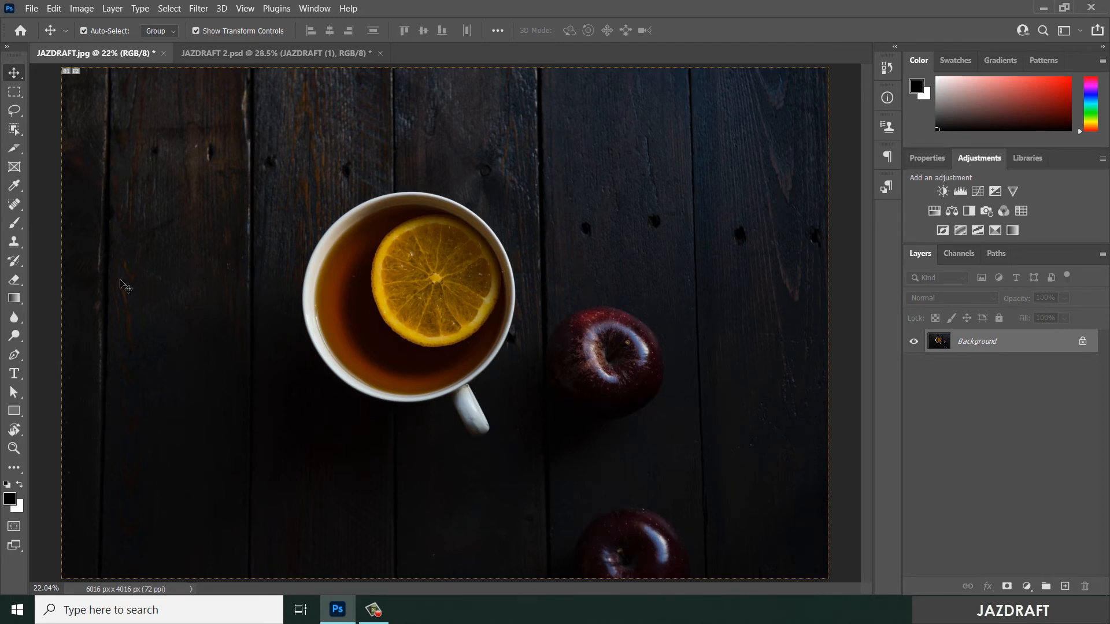
pyautogui.click(18, 150)
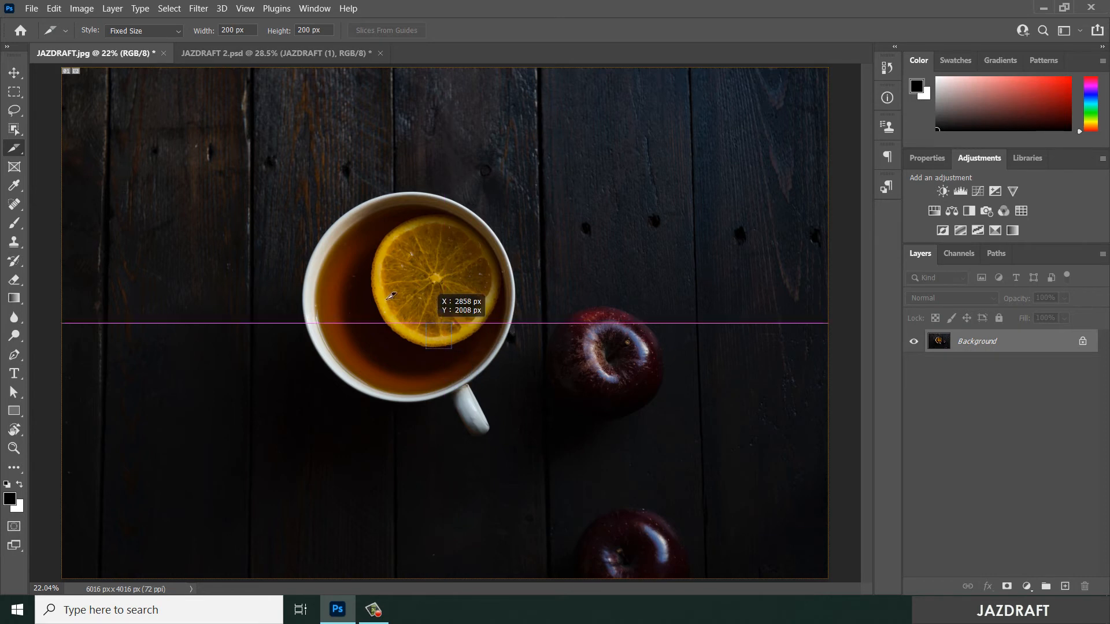
pyautogui.click(270, 219)
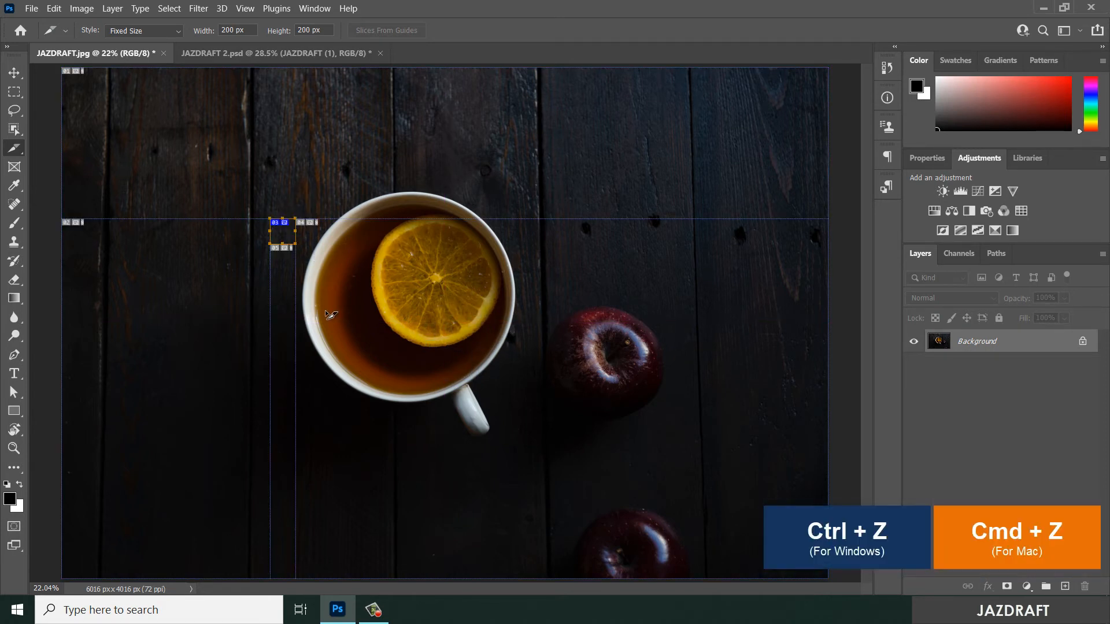
pyautogui.hotkey('ctrl', 'z')
pyautogui.click(145, 31)
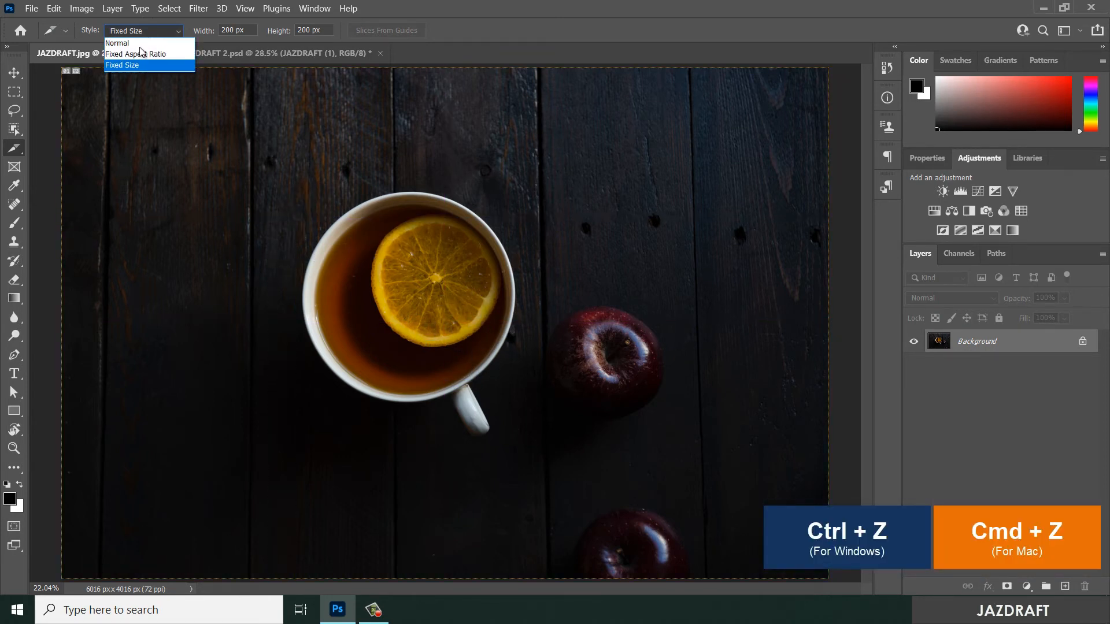
pyautogui.click(146, 43)
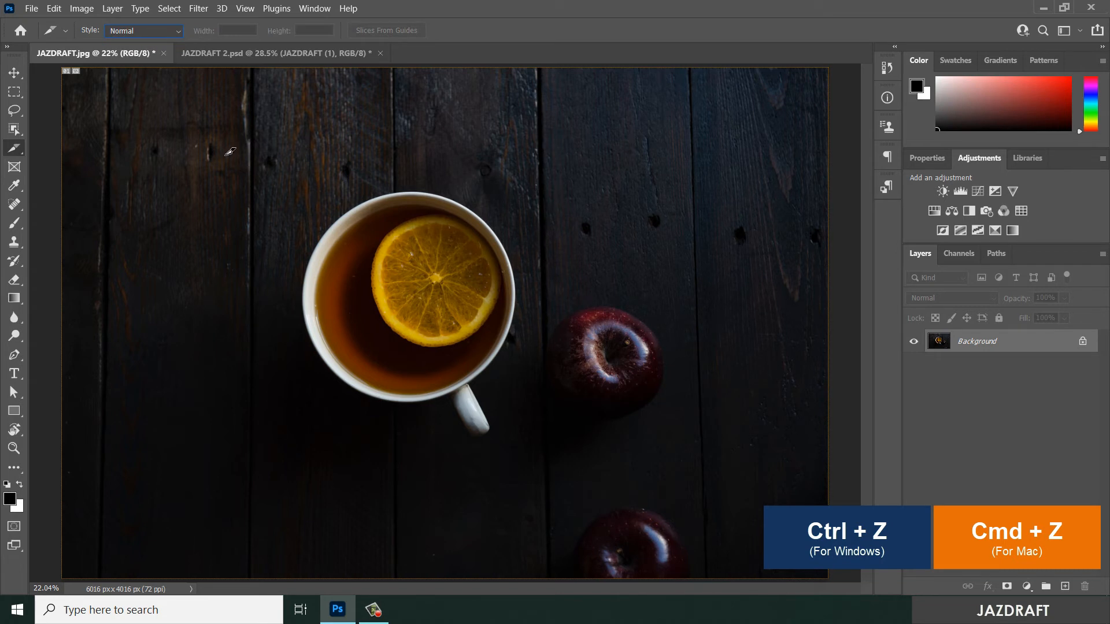
# - Draw separate slices around the cup, the upper apple and the lower apple, extending the lower apple's slice up to meet the one above
pyautogui.moveTo(225, 154); pyautogui.dragTo(530, 459)
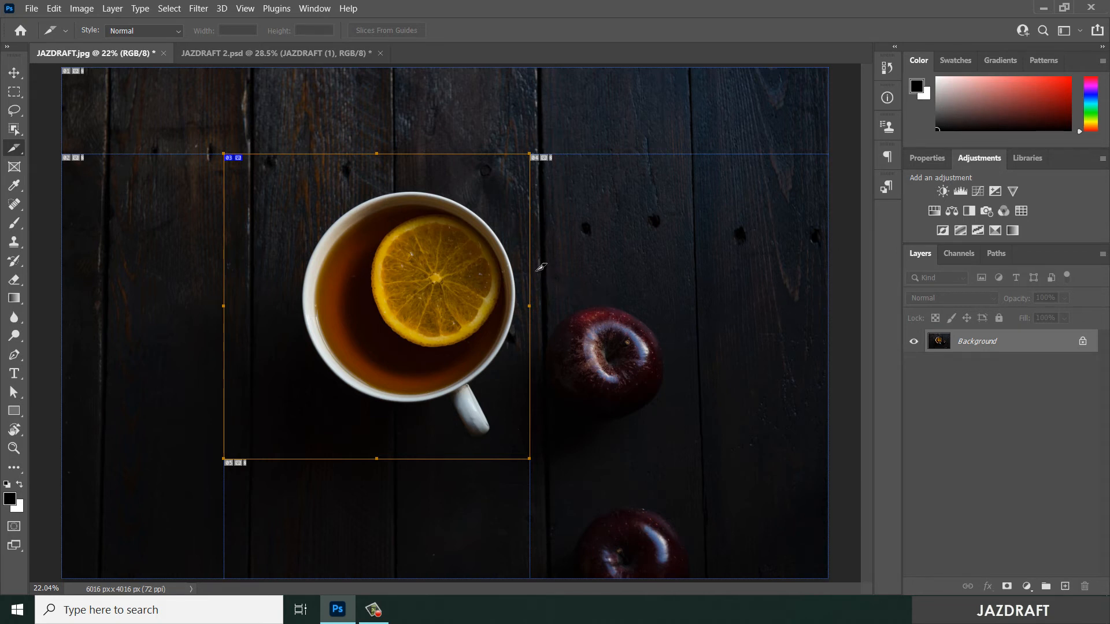
pyautogui.moveTo(539, 270); pyautogui.dragTo(724, 453)
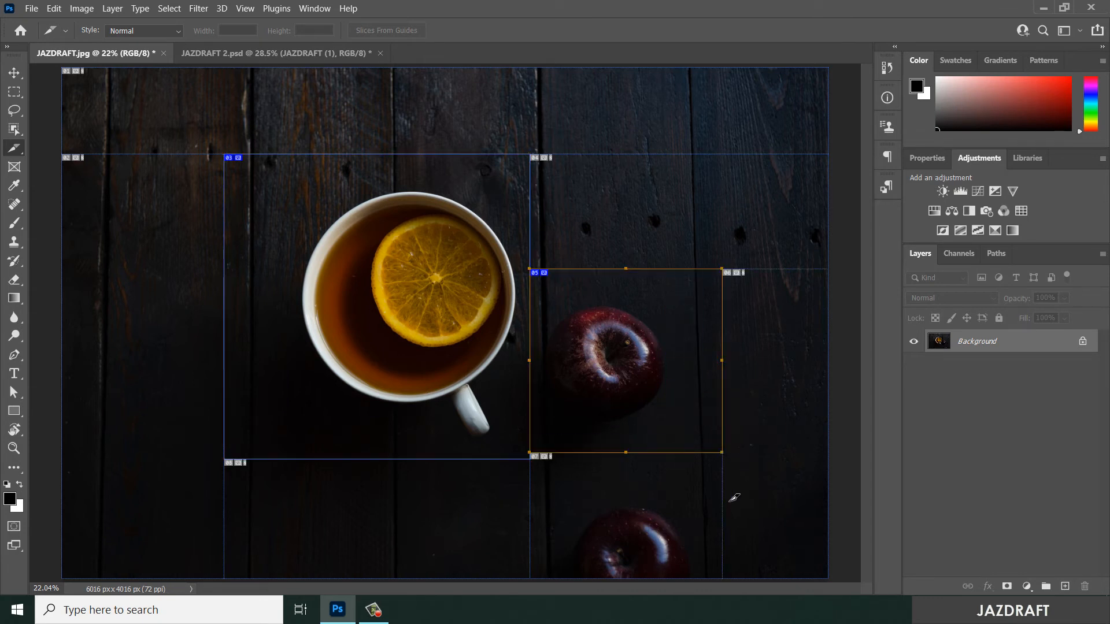
pyautogui.moveTo(728, 576); pyautogui.dragTo(530, 459)
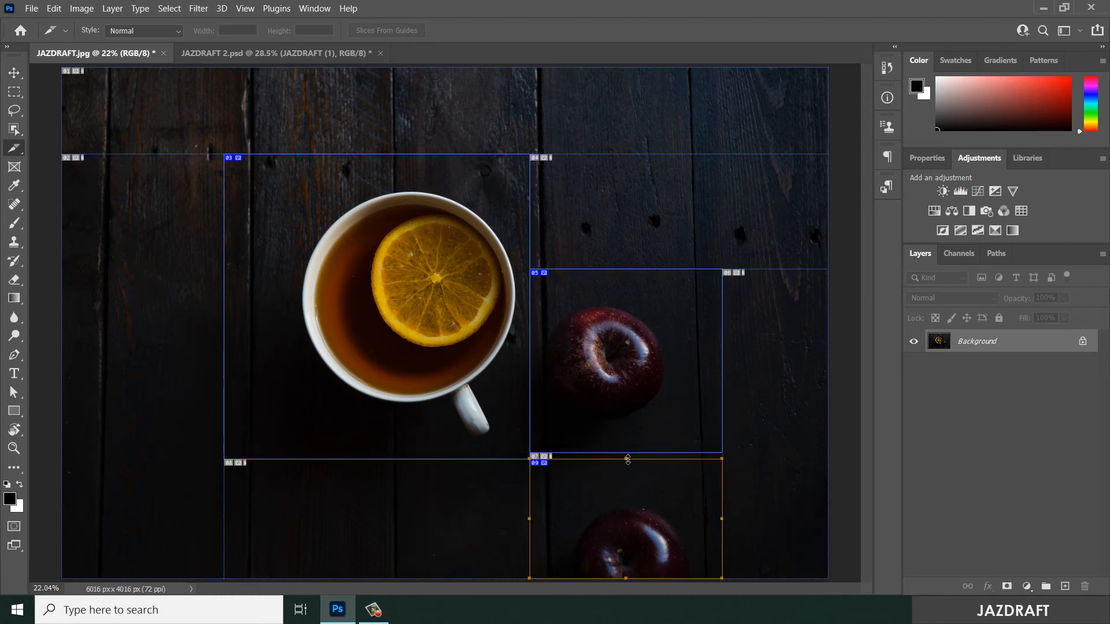
pyautogui.moveTo(628, 460); pyautogui.dragTo(628, 453)
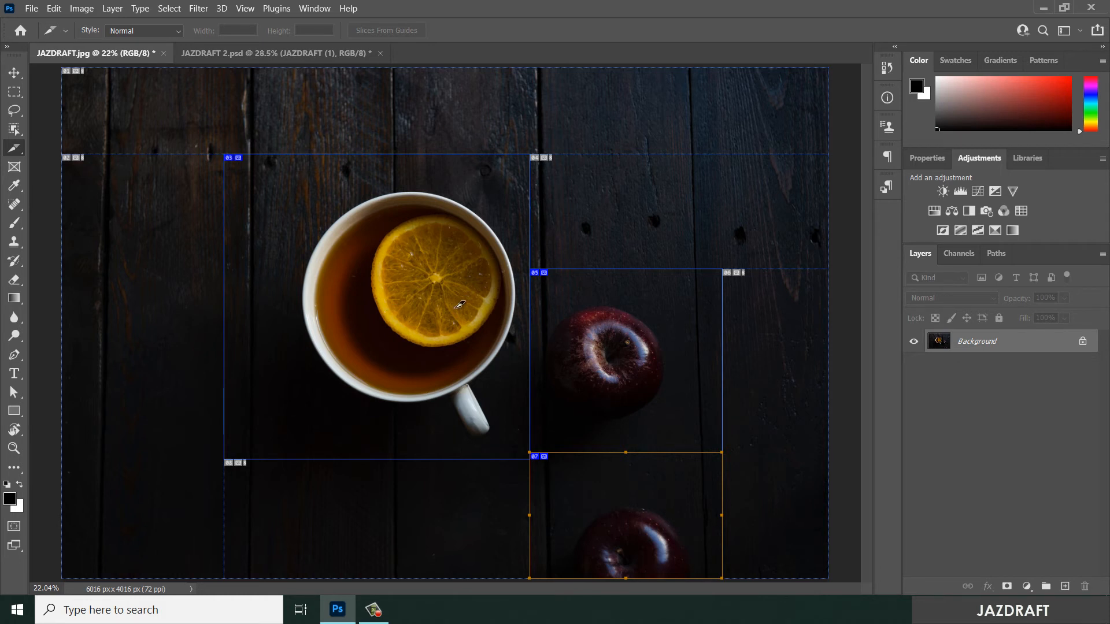
pyautogui.click(663, 501)
# - Open the sliced photo in Save for Web (Legacy) and select the cup slice in the preview
pyautogui.click(30, 8)
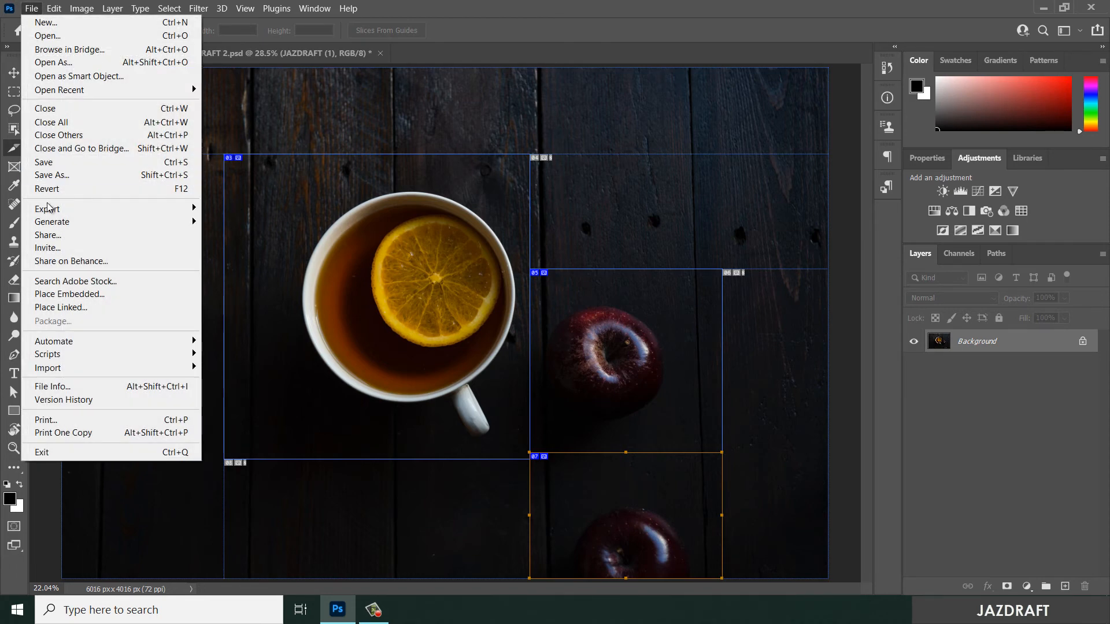
pyautogui.moveTo(55, 213)
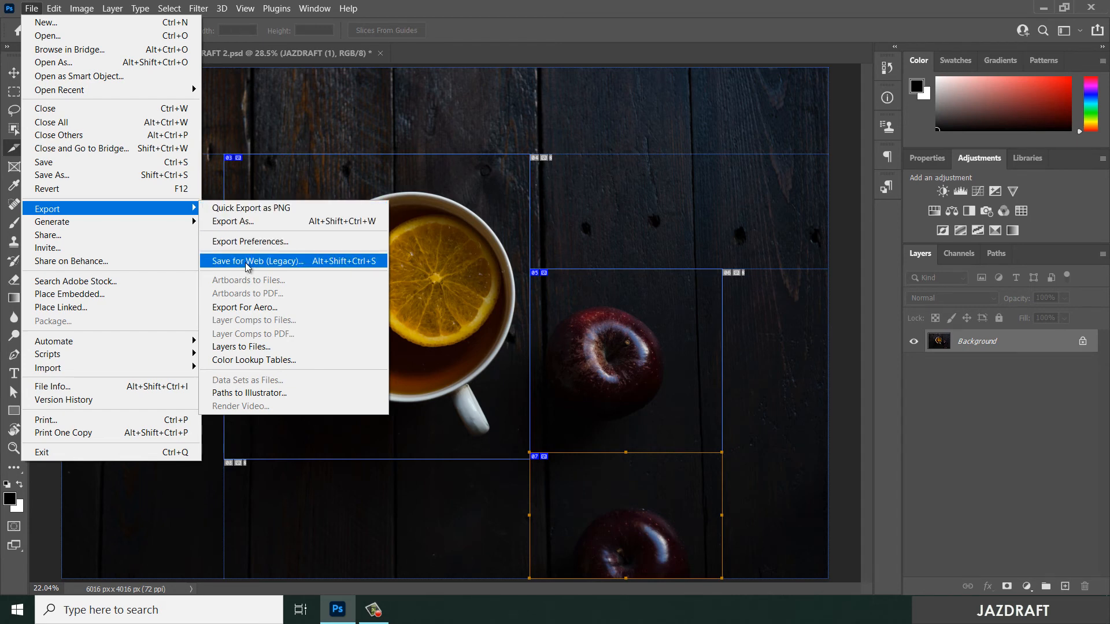
pyautogui.click(269, 263)
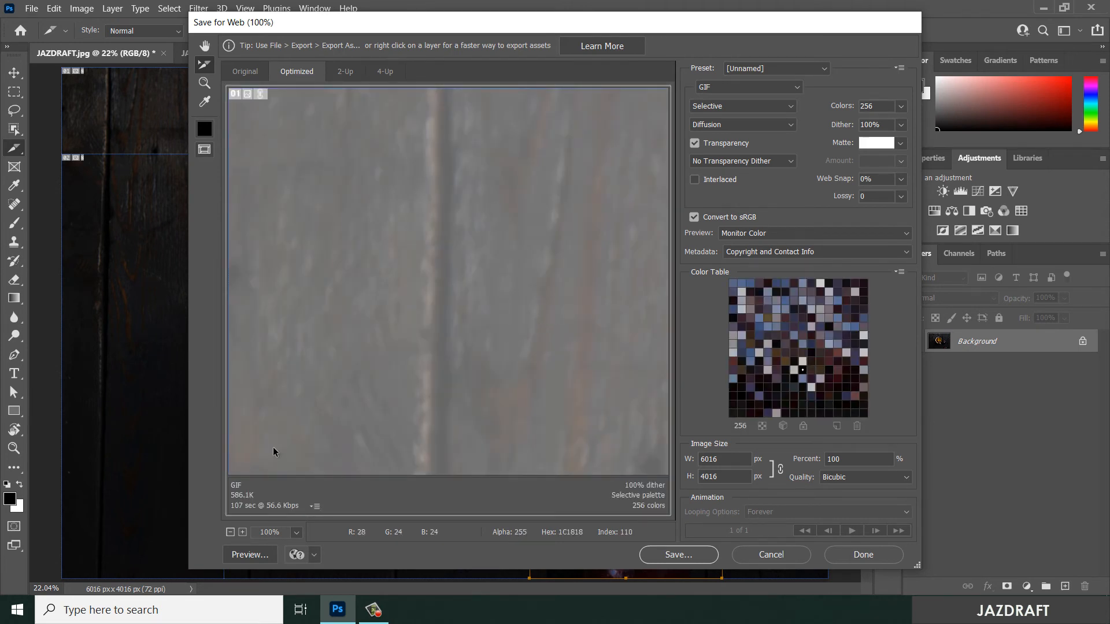
pyautogui.click(231, 533)
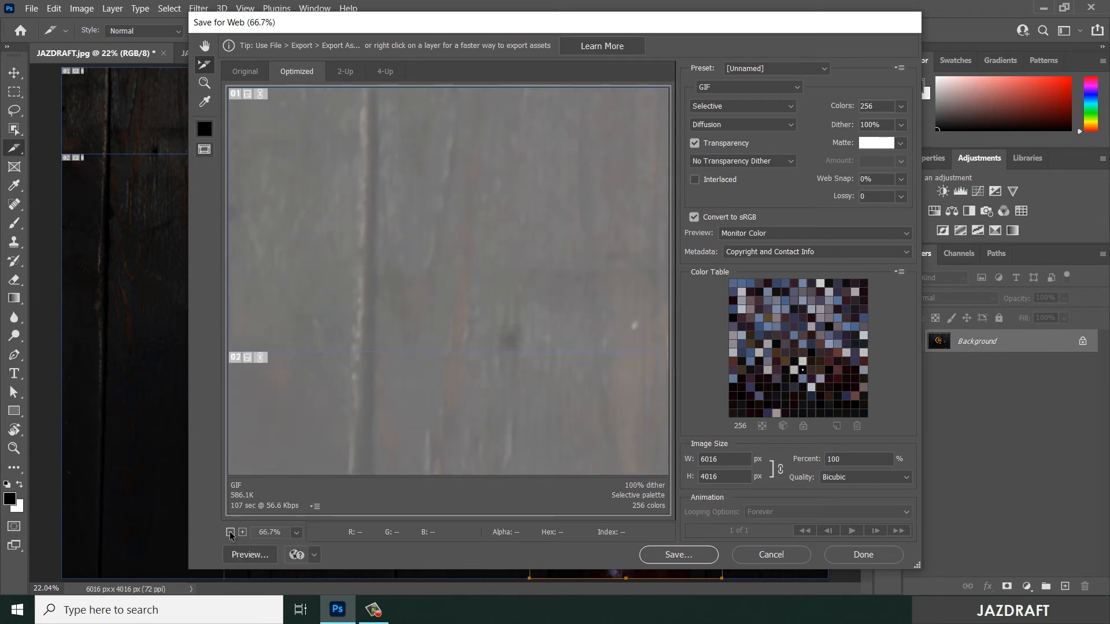
pyautogui.click(230, 532)
pyautogui.click(230, 533)
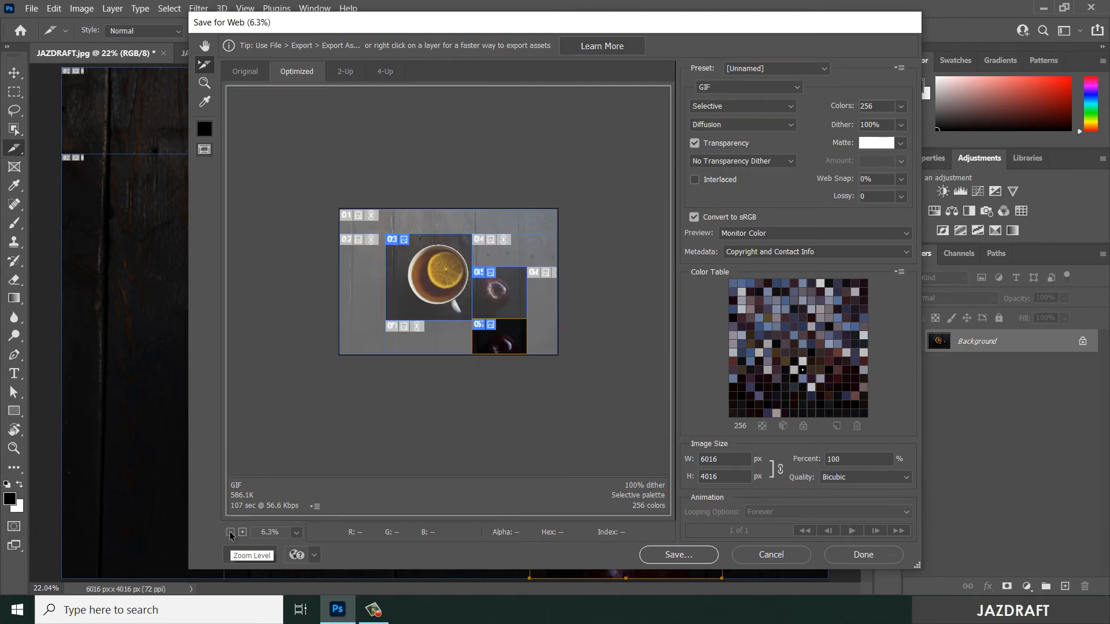
pyautogui.click(242, 533)
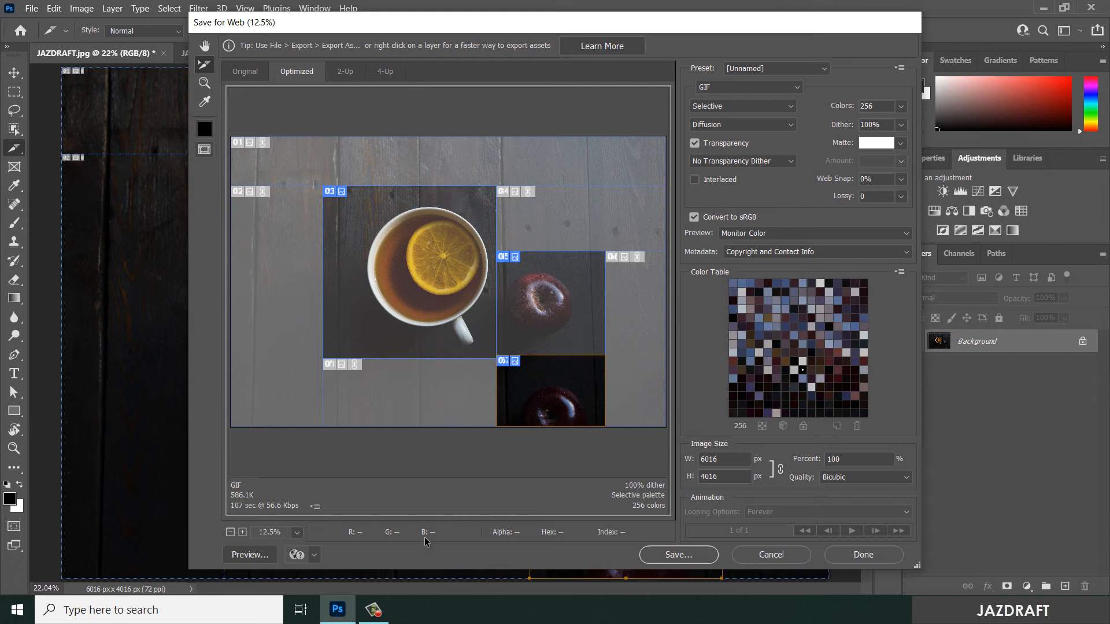
pyautogui.click(554, 311)
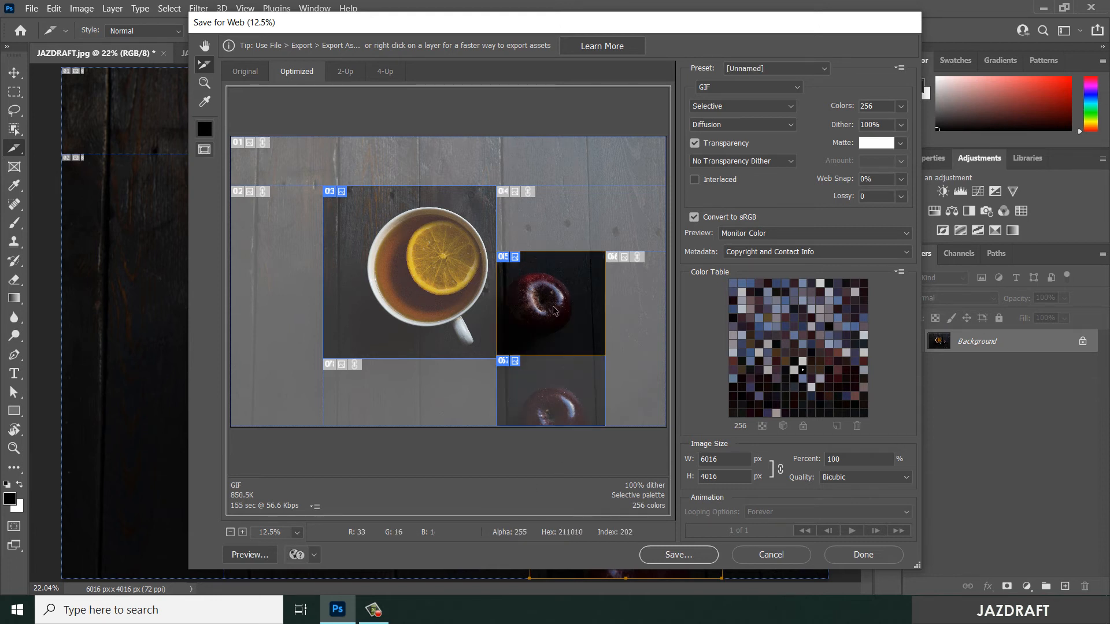
pyautogui.click(395, 242)
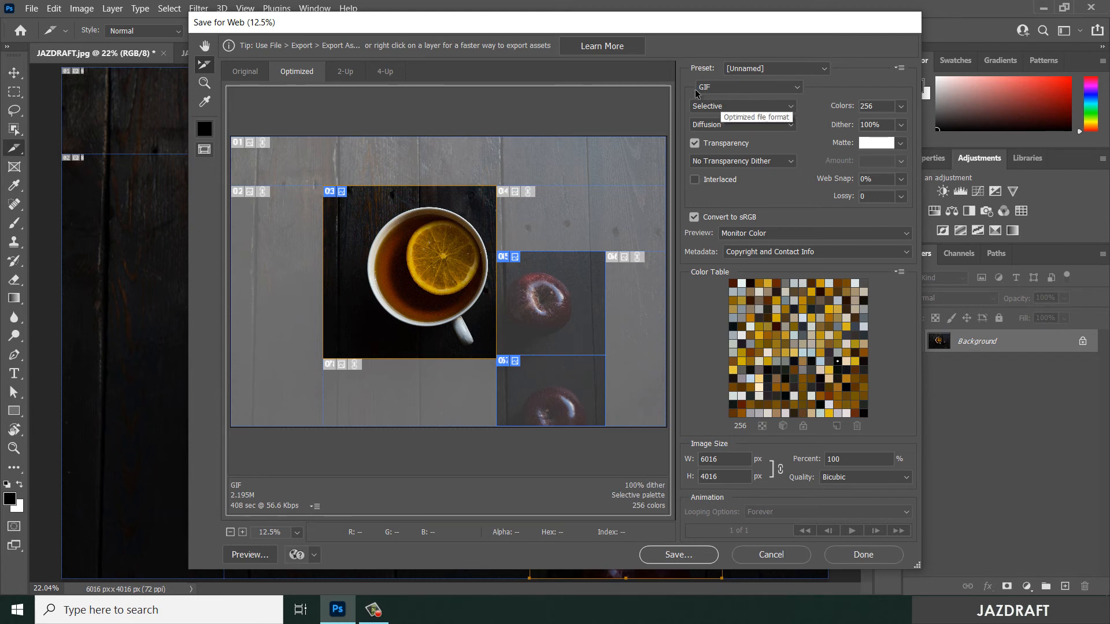
# - Set the cup slice's export format to JPEG and start saving the optimized image
pyautogui.click(730, 90)
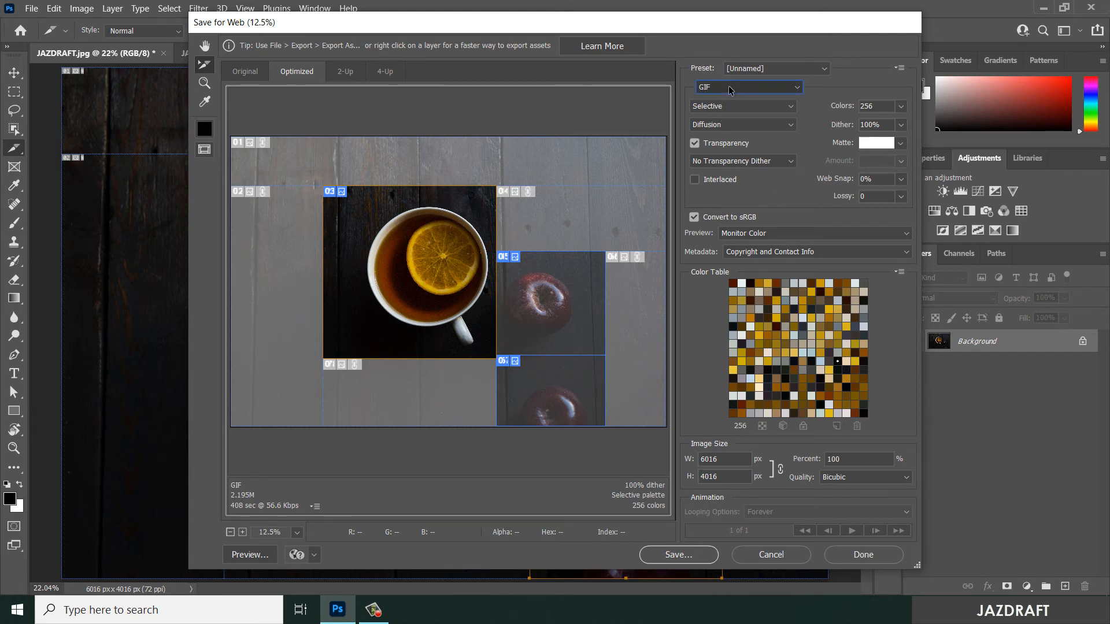
pyautogui.click(709, 112)
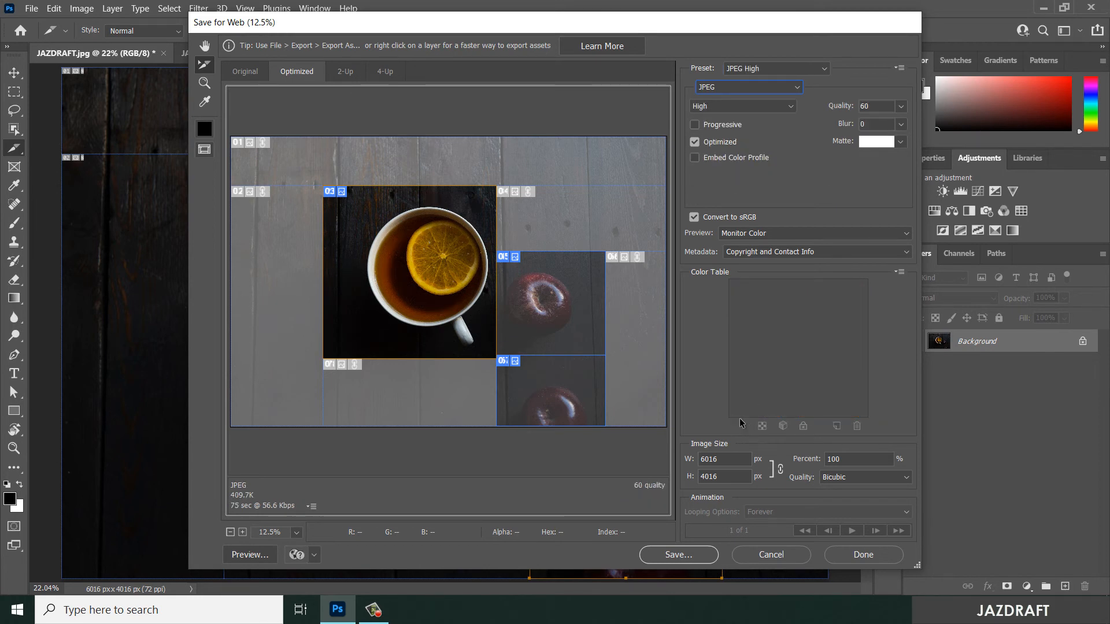
pyautogui.click(690, 557)
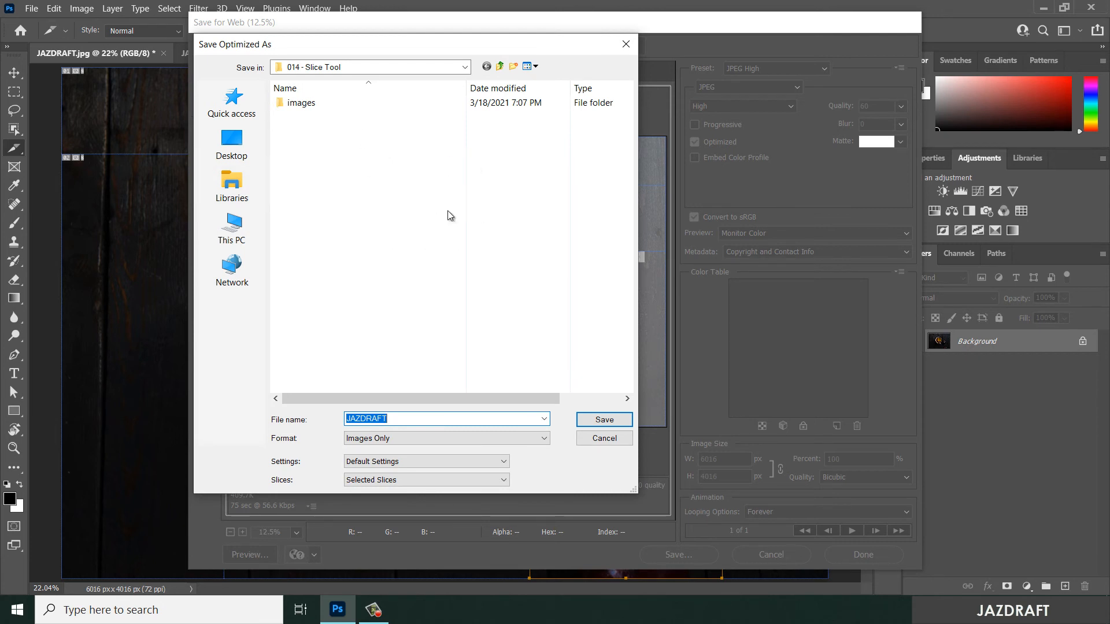
# - Choose Images Only as the output format and leave the output settings at Default Settings
pyautogui.click(426, 461)
pyautogui.click(426, 461)
pyautogui.click(399, 439)
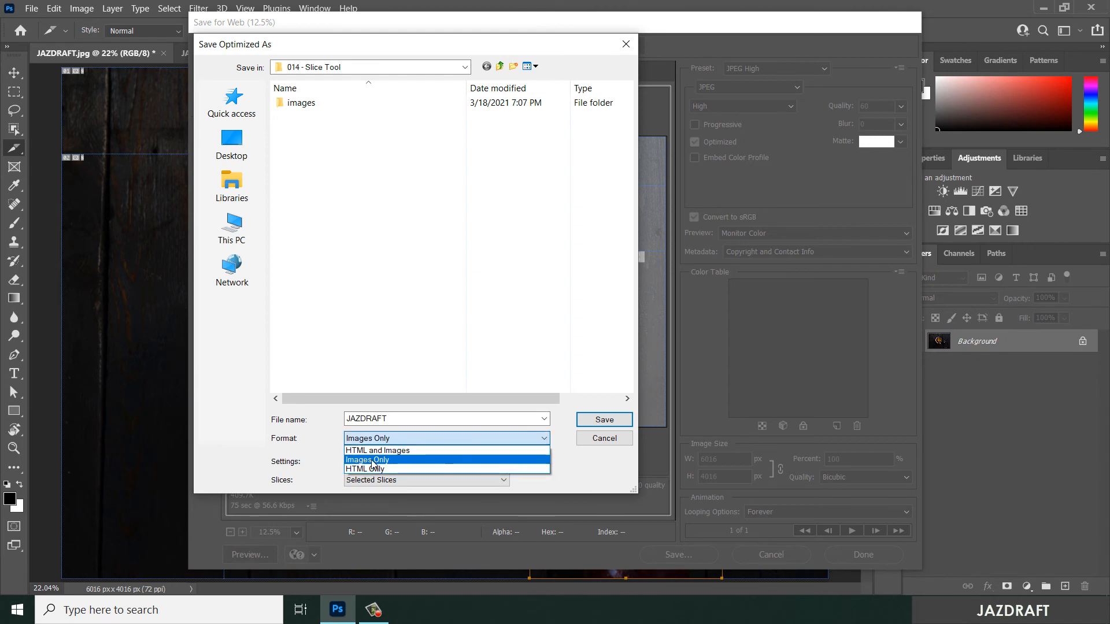
pyautogui.click(382, 461)
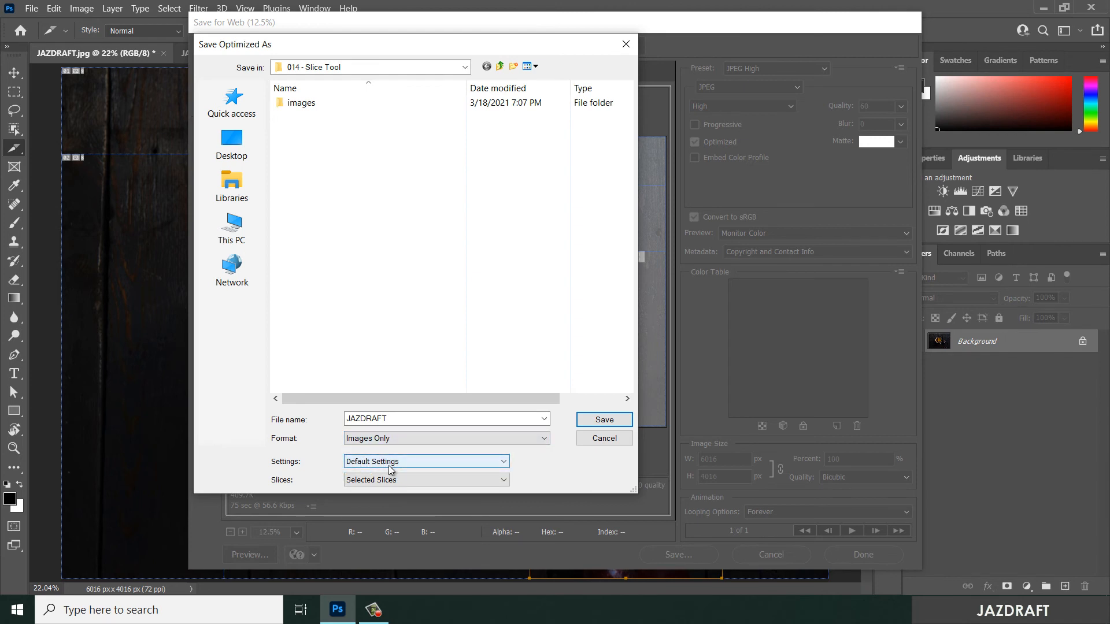
pyautogui.click(395, 463)
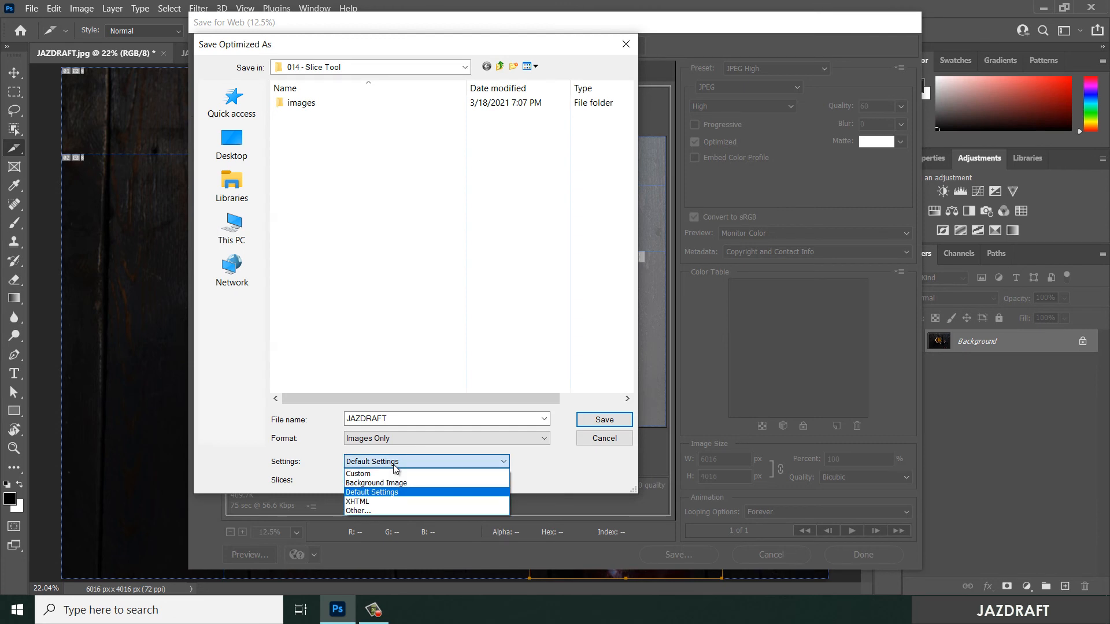
pyautogui.click(396, 462)
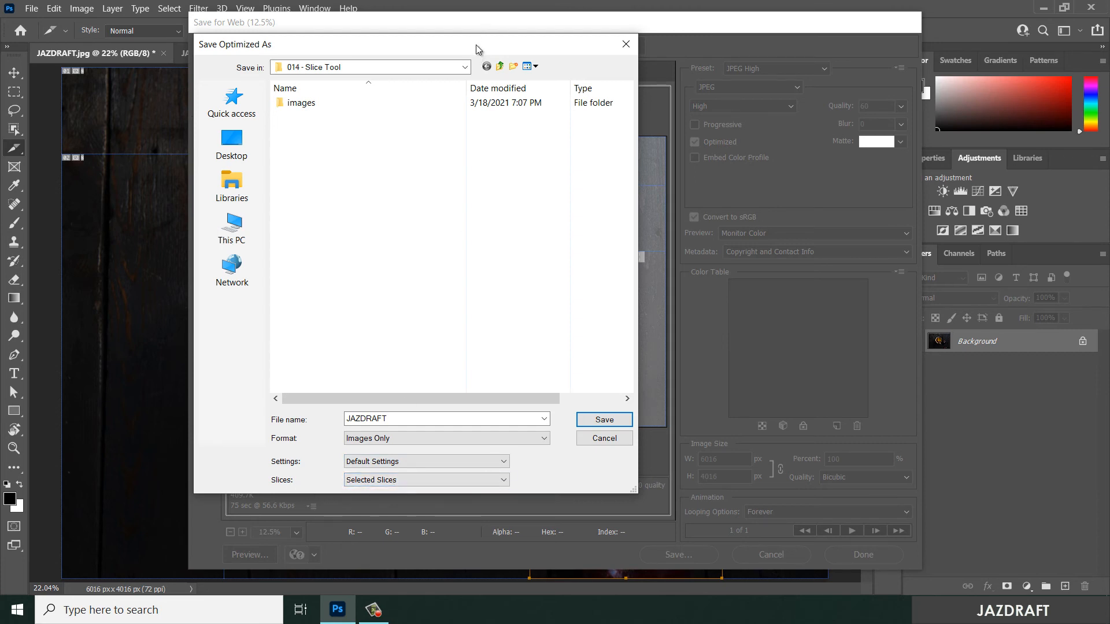
# - Try the All User Slices option for the slices to export, keeping the sliced preview uncovered
pyautogui.moveTo(477, 44); pyautogui.dragTo(851, 94)
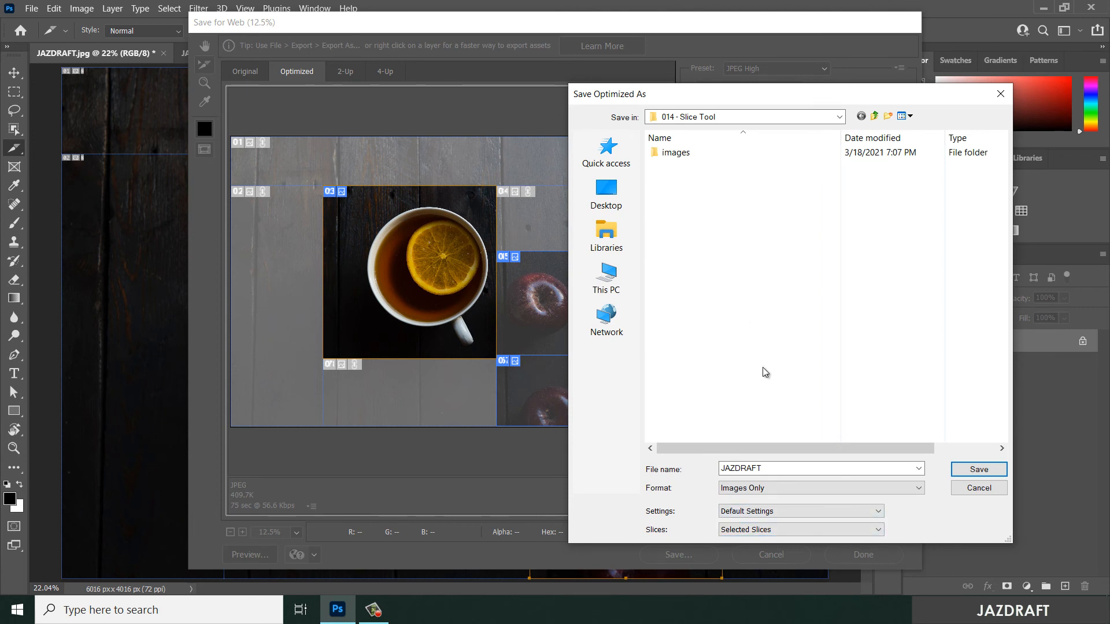
pyautogui.click(760, 530)
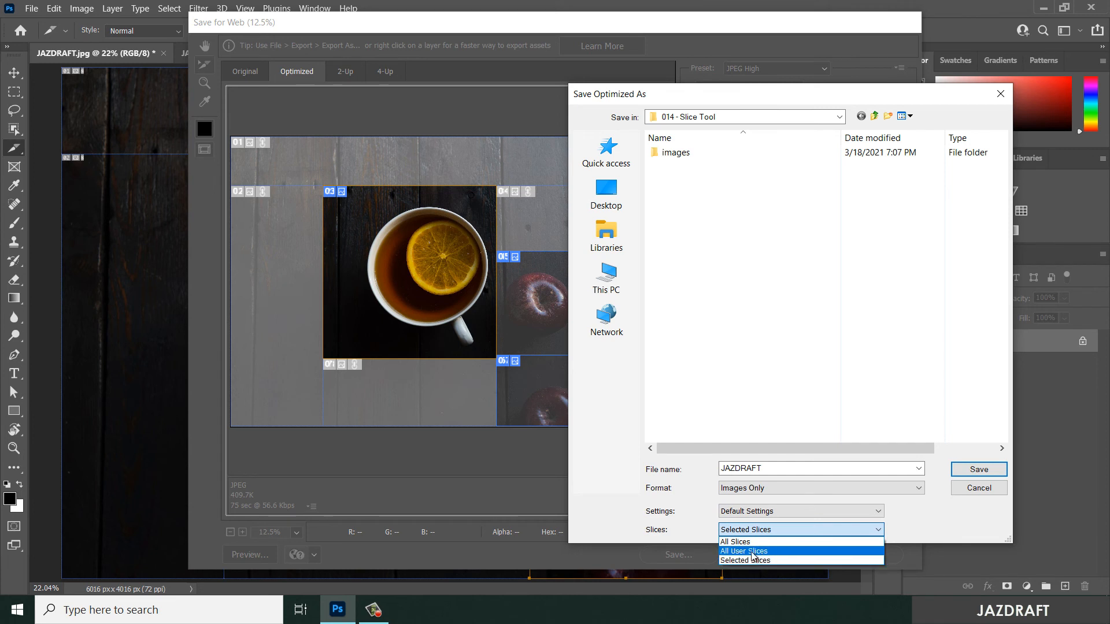
pyautogui.click(753, 552)
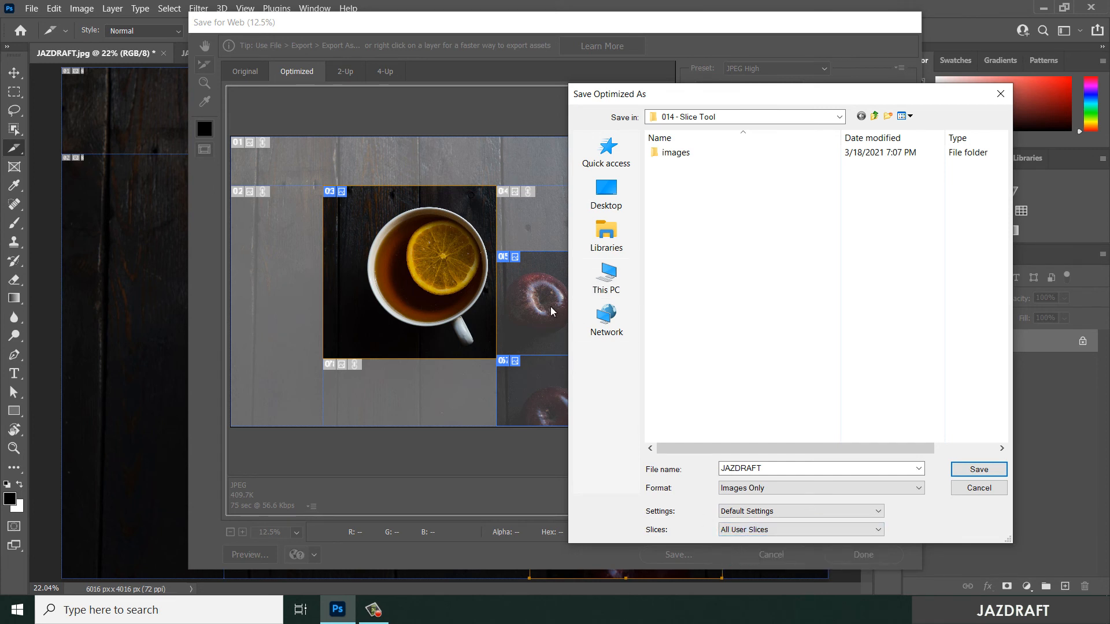
pyautogui.moveTo(725, 97); pyautogui.dragTo(734, 65)
# - Limit the export to Selected Slices and save it as JAZDRAFT in the 014 - Slice Tool folder
pyautogui.click(795, 503)
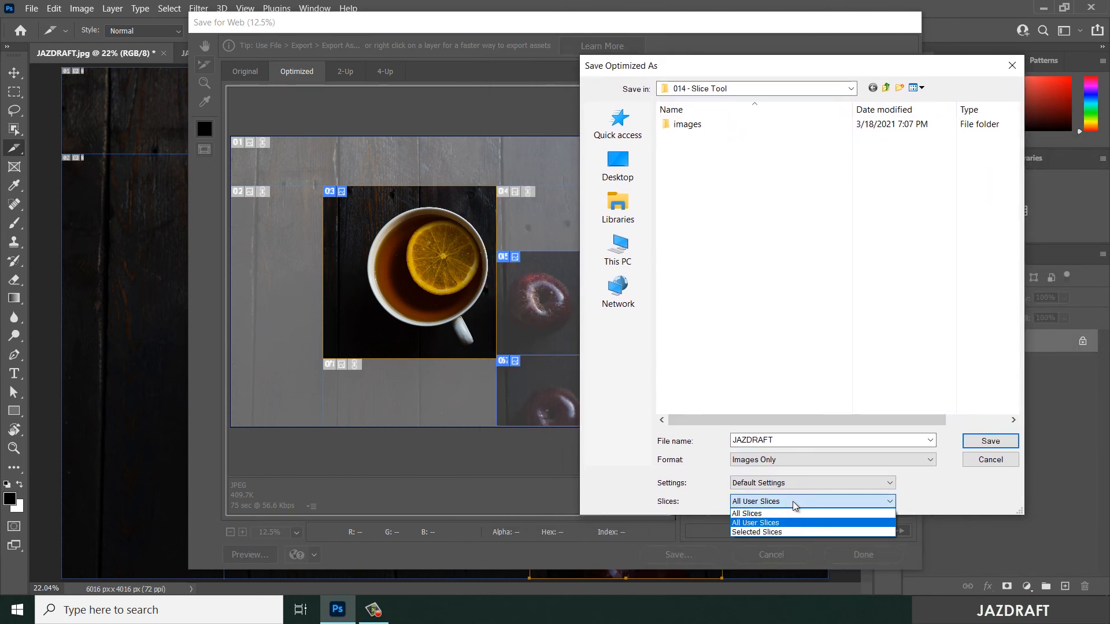
pyautogui.click(755, 532)
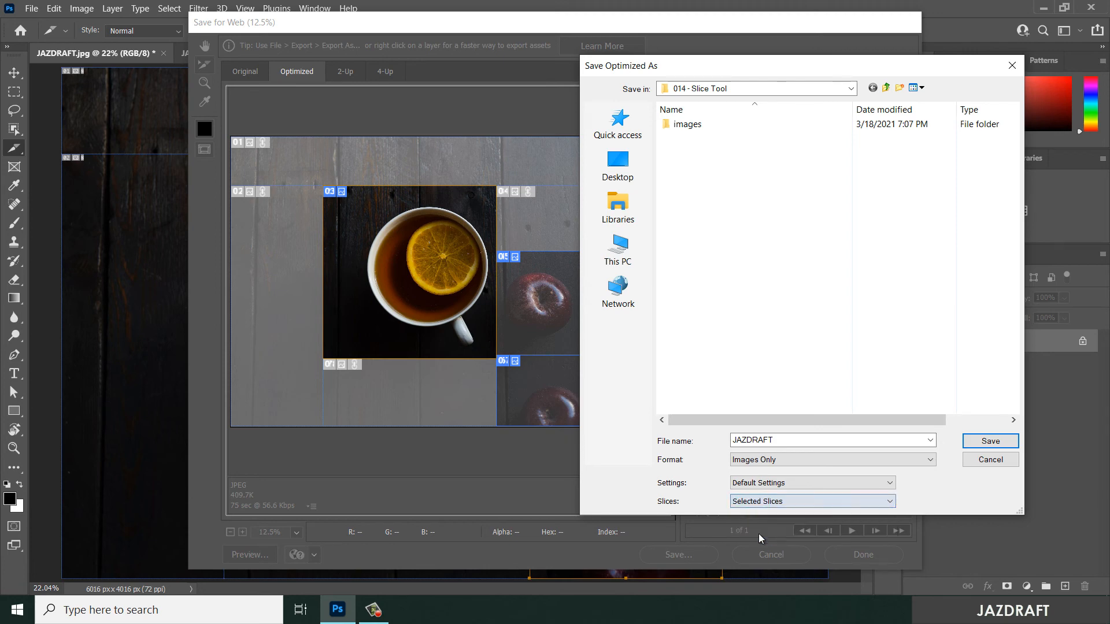
pyautogui.click(990, 442)
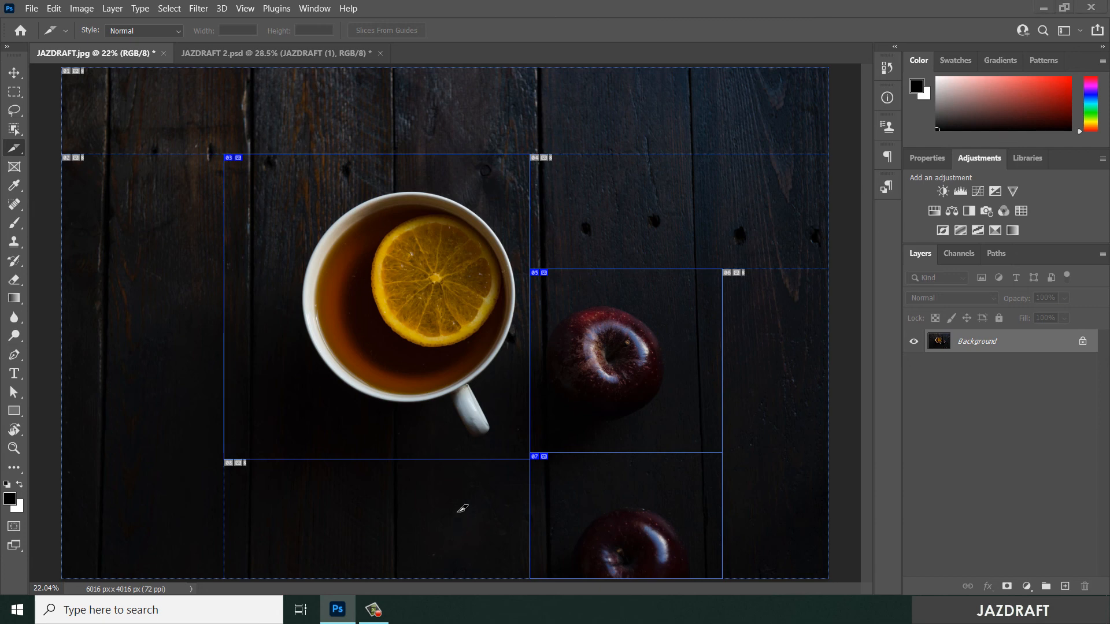
# - Switch to File Explorer, view the exported JAZDRAFT_03 image from the images folder, and return to the sliced photo in Photoshop
pyautogui.press('super+e')
pyautogui.doubleClick(481, 356)
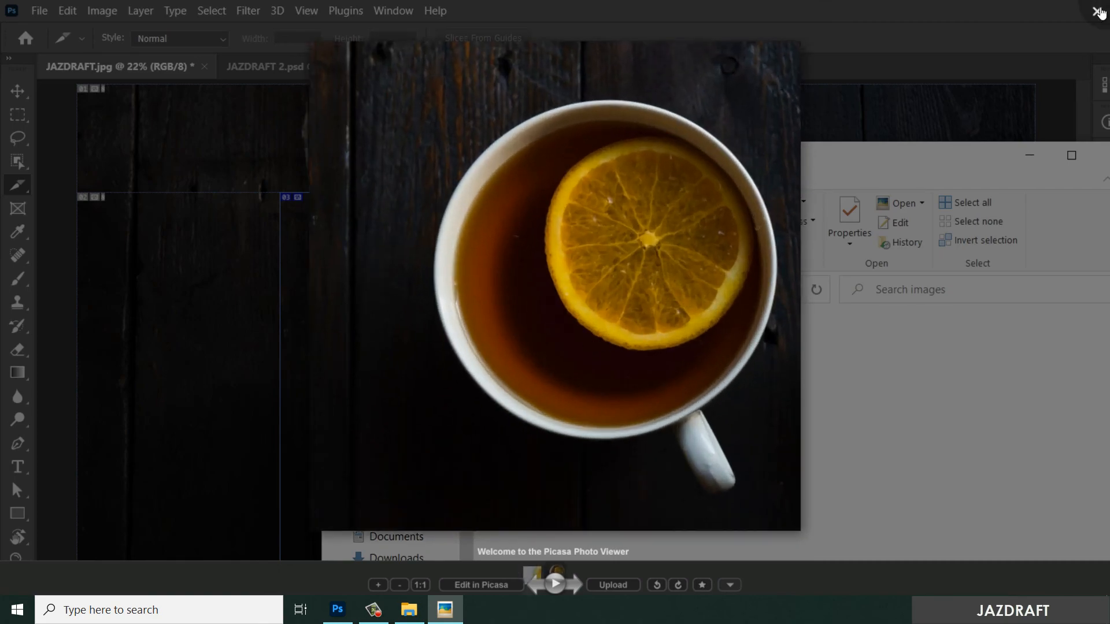
pyautogui.click(1097, 10)
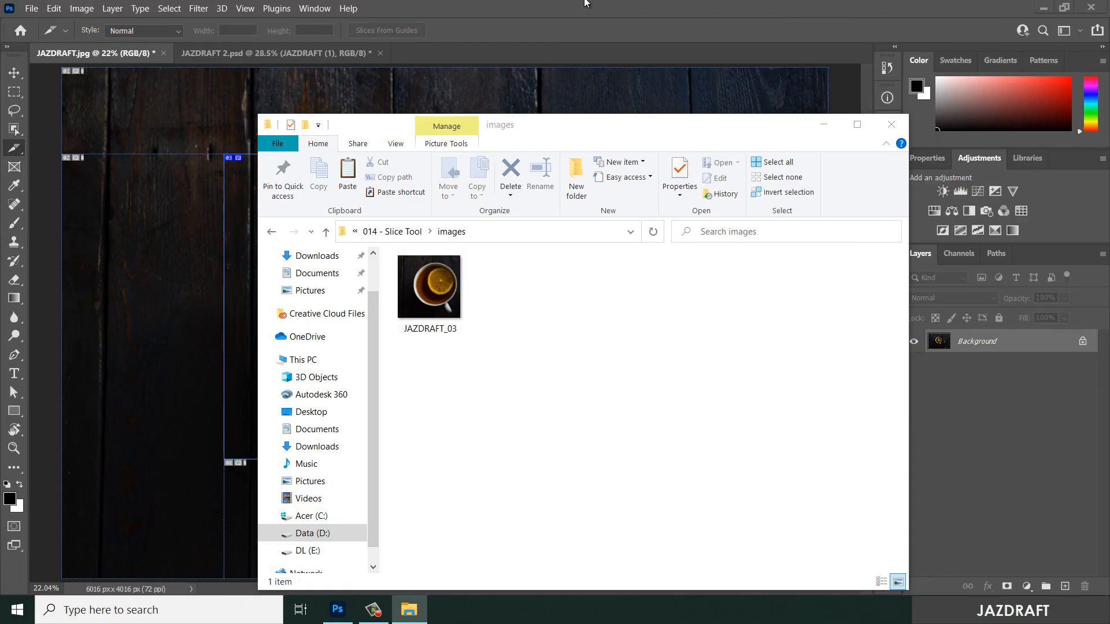
pyautogui.click(586, 6)
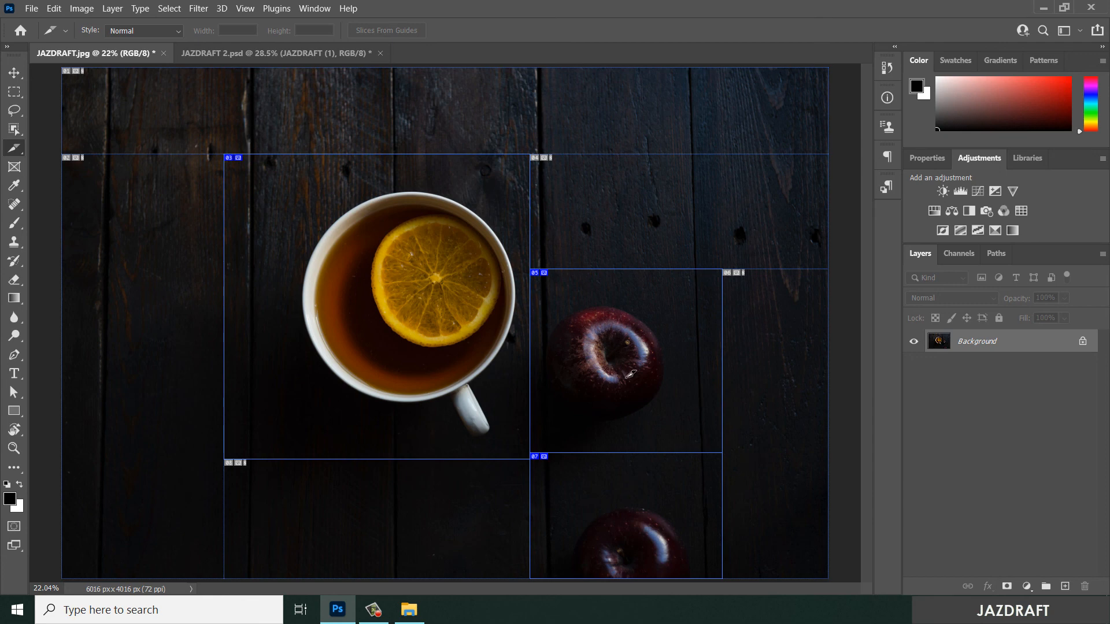
# - Open the sliced photo in Save for Web (Legacy) again and set the lower apple slice's format to JPEG
pyautogui.click(32, 8)
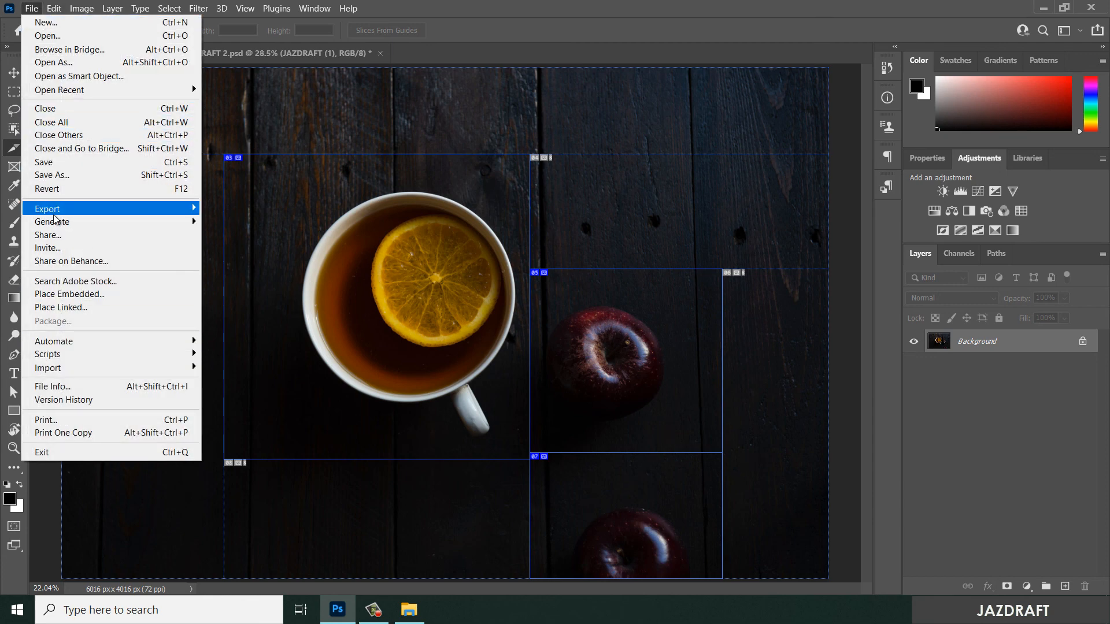
pyautogui.moveTo(58, 214)
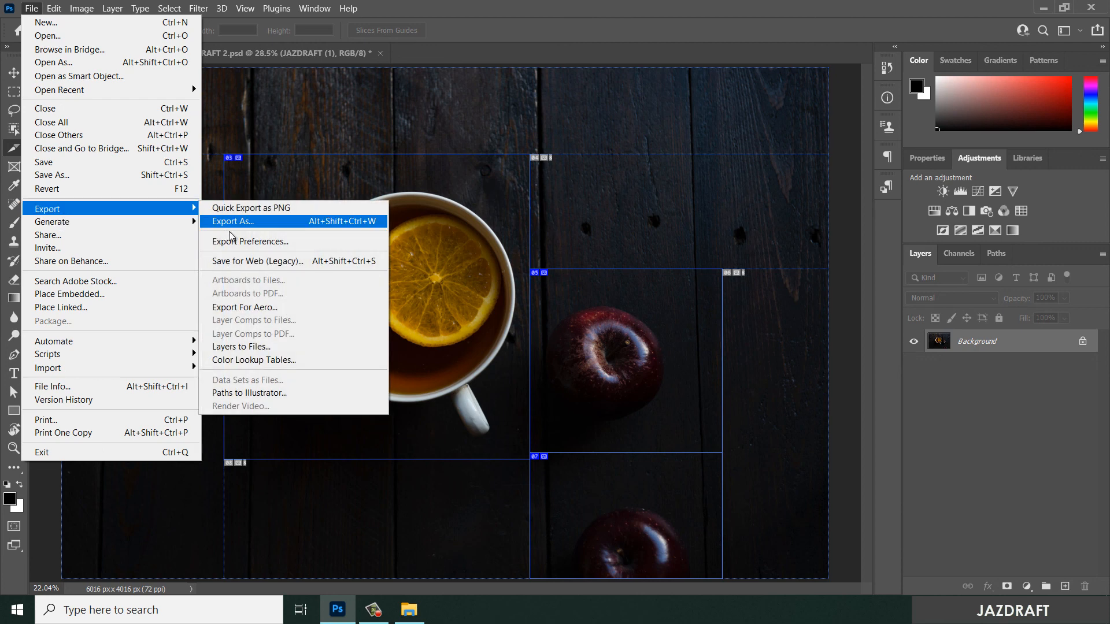
pyautogui.click(240, 262)
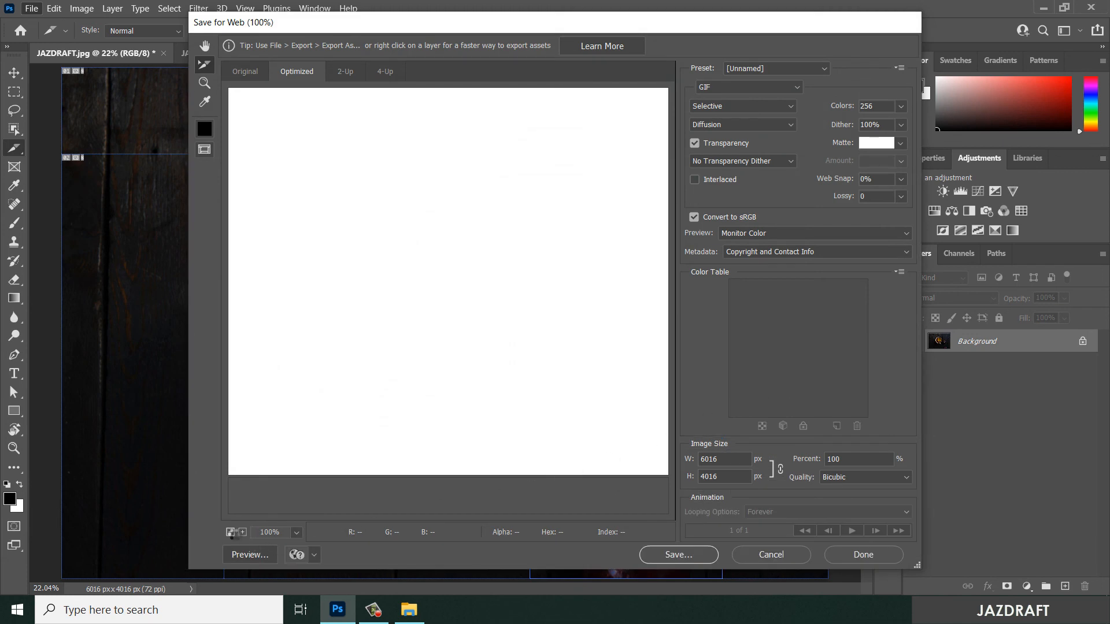
pyautogui.click(230, 532)
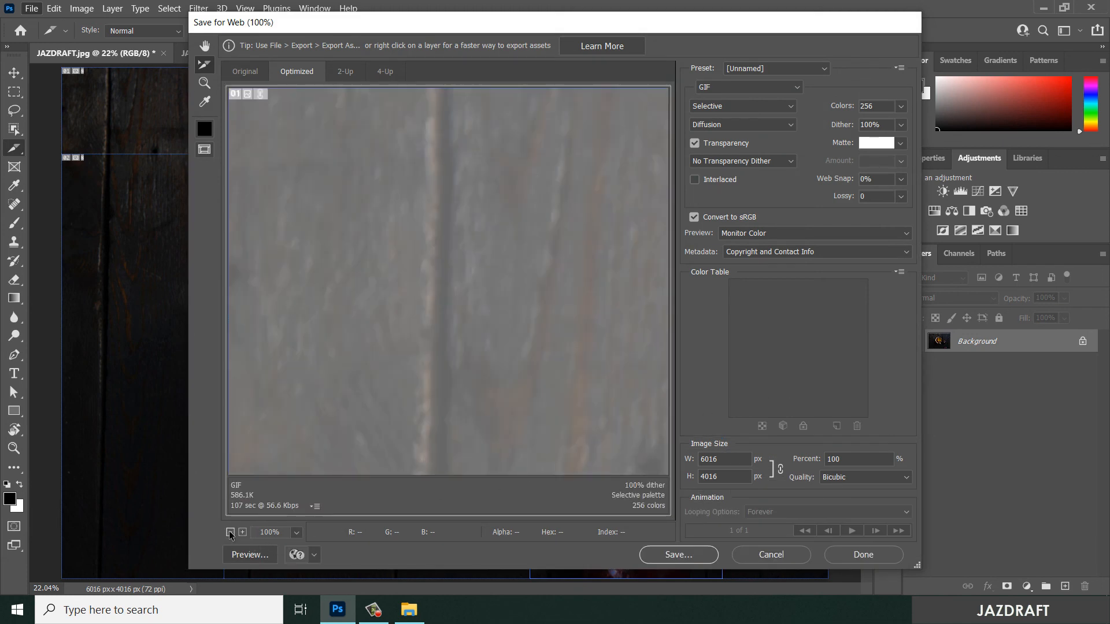
pyautogui.click(230, 533)
pyautogui.click(230, 533)
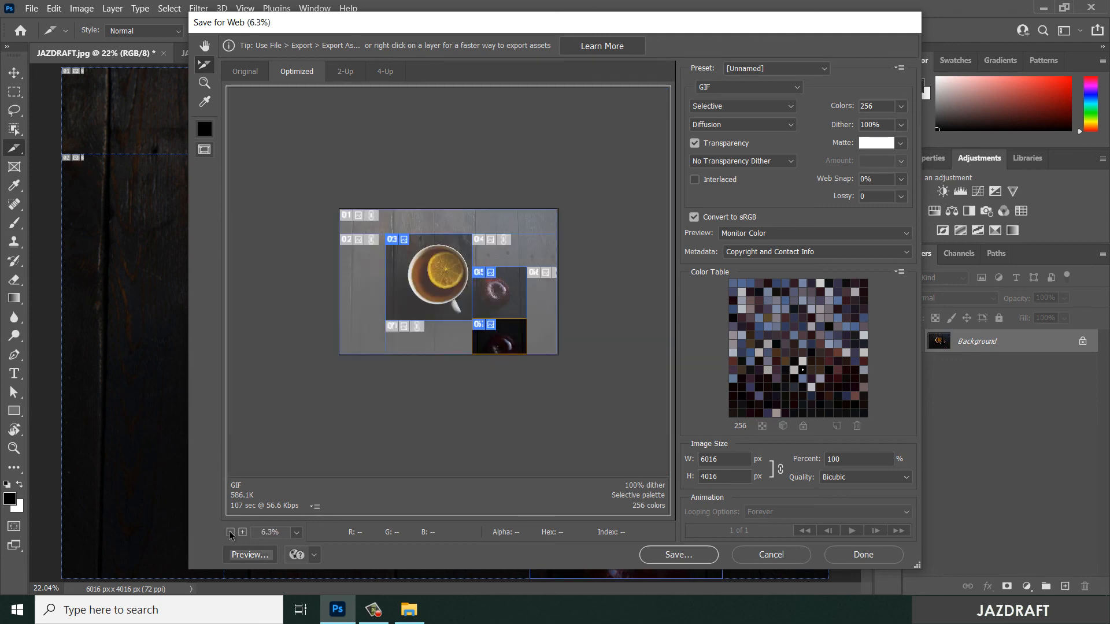
pyautogui.click(243, 532)
pyautogui.click(243, 533)
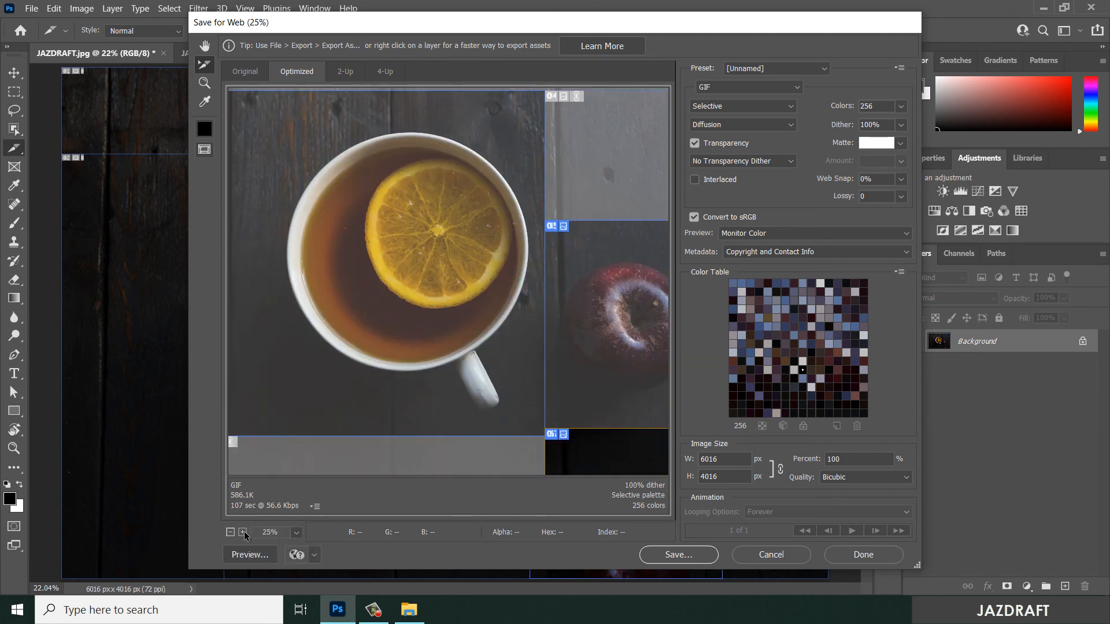
pyautogui.click(230, 532)
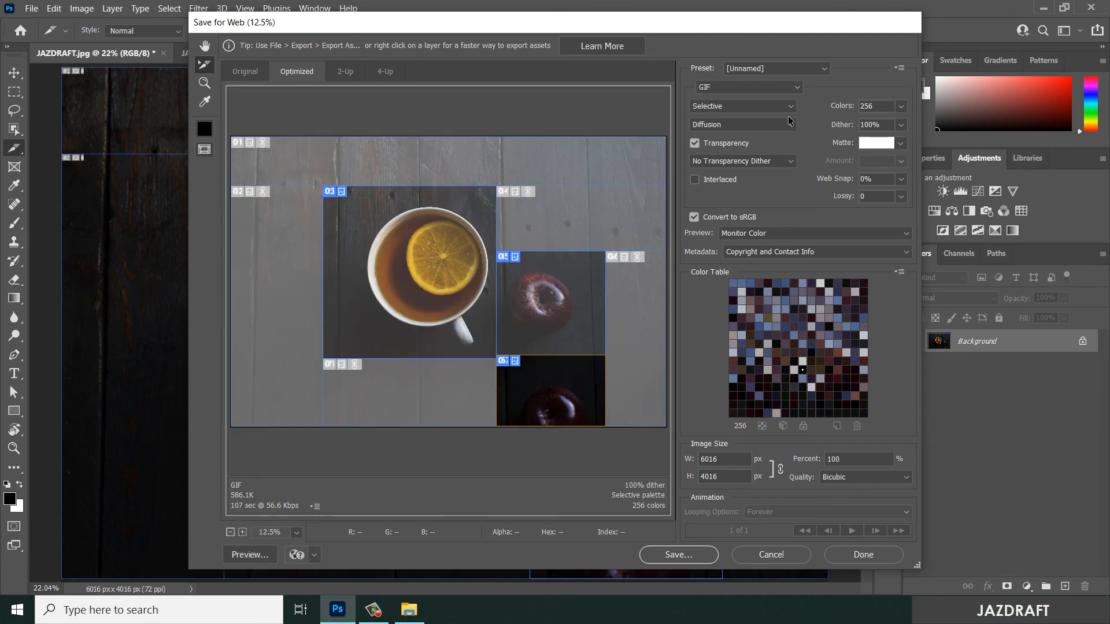
pyautogui.click(737, 88)
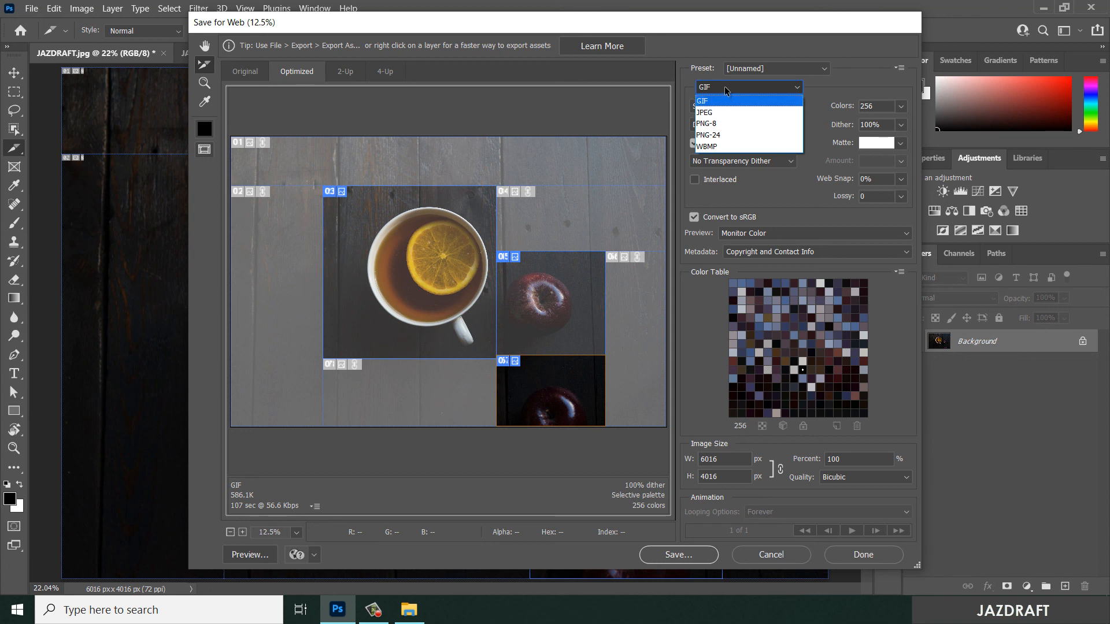
pyautogui.click(725, 90)
pyautogui.click(724, 88)
pyautogui.click(723, 106)
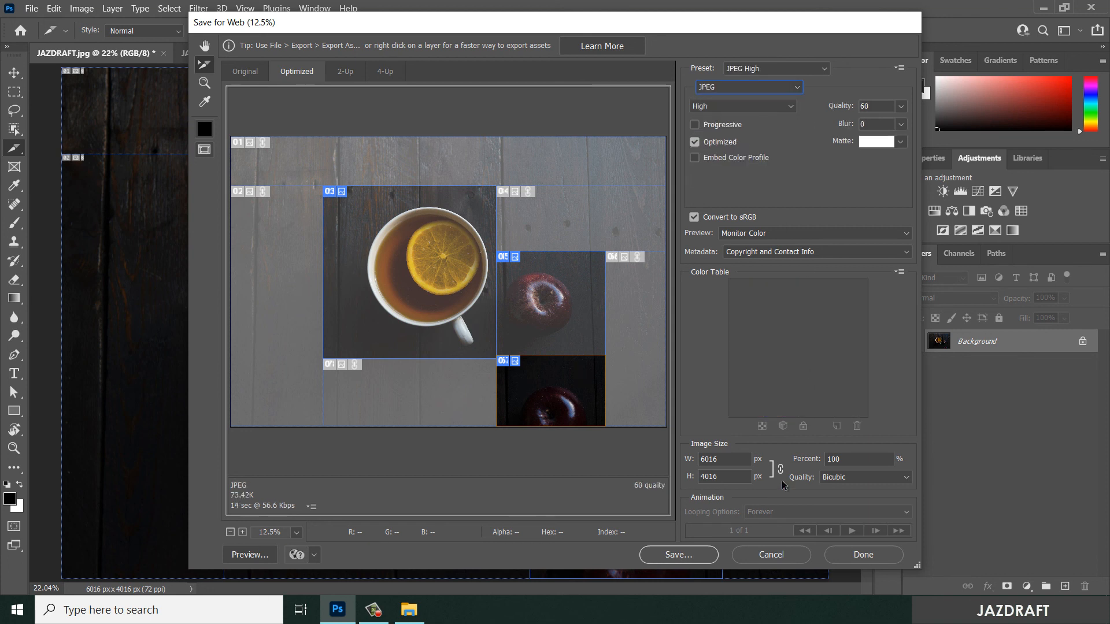
# - Save All User Slices as JAZDRAFT in the 014 - Slice Tool folder, replacing the existing JAZDRAFT_03.jpg
pyautogui.click(677, 555)
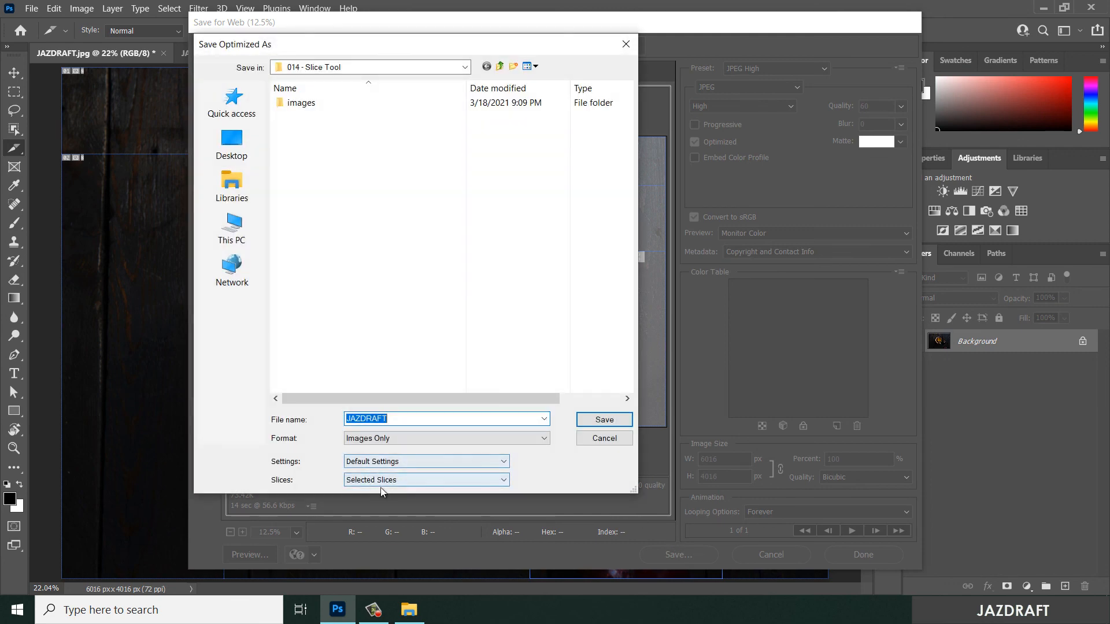
pyautogui.click(373, 484)
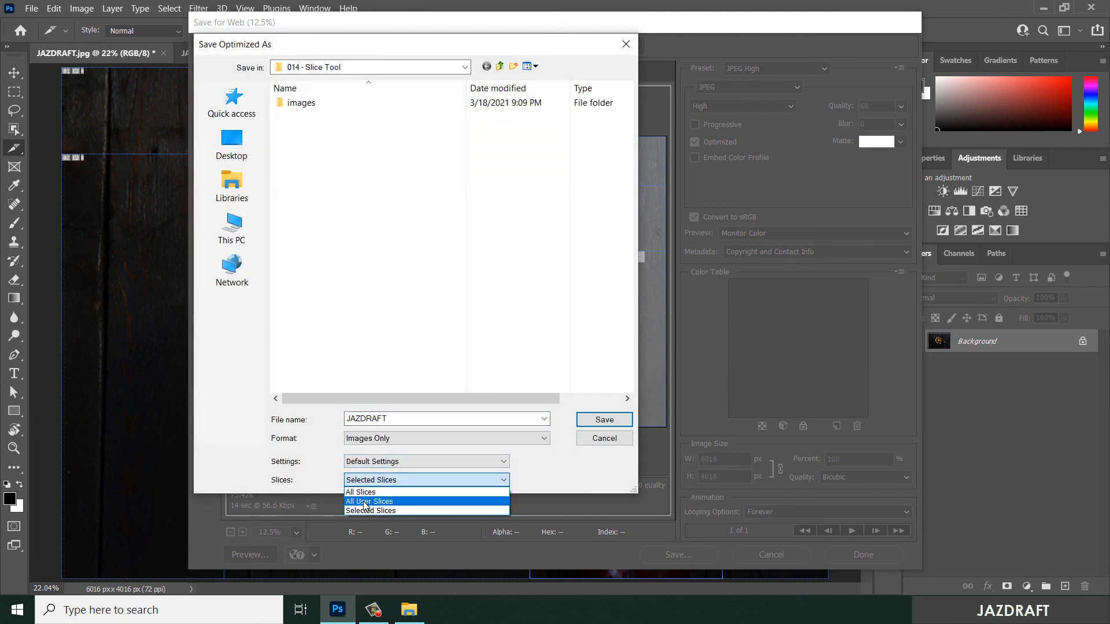
pyautogui.click(366, 502)
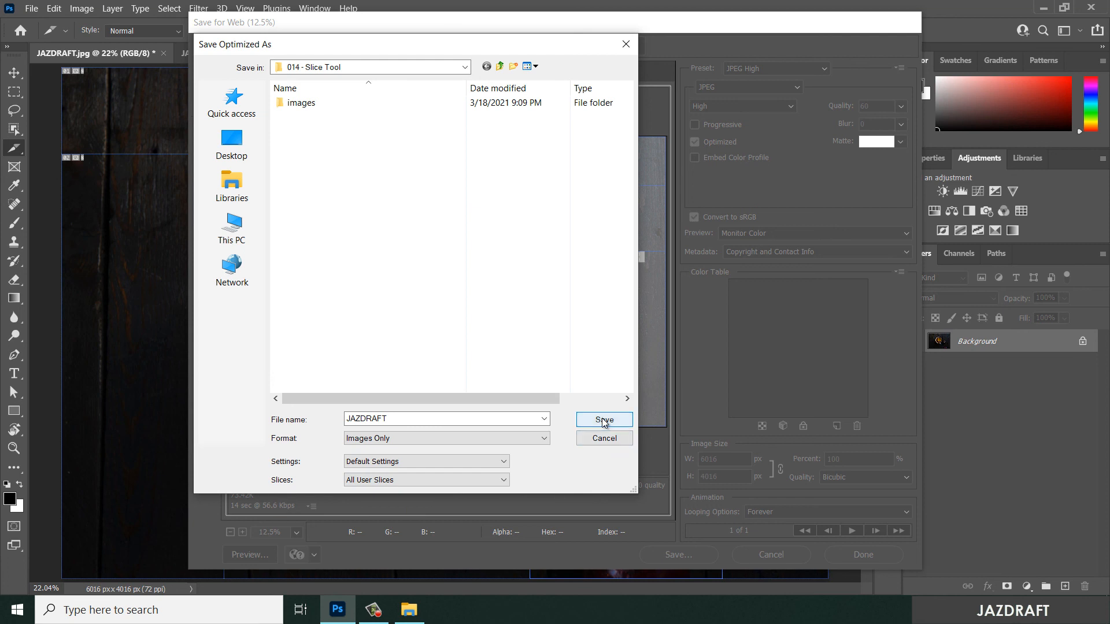
pyautogui.click(603, 422)
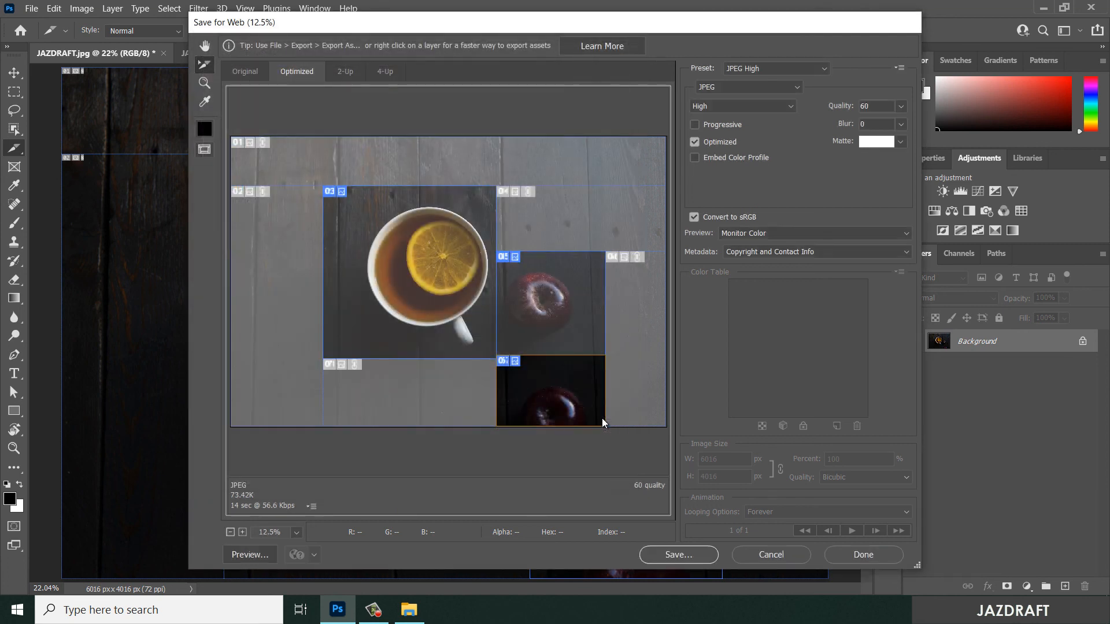
pyautogui.moveTo(418, 144); pyautogui.dragTo(596, 139)
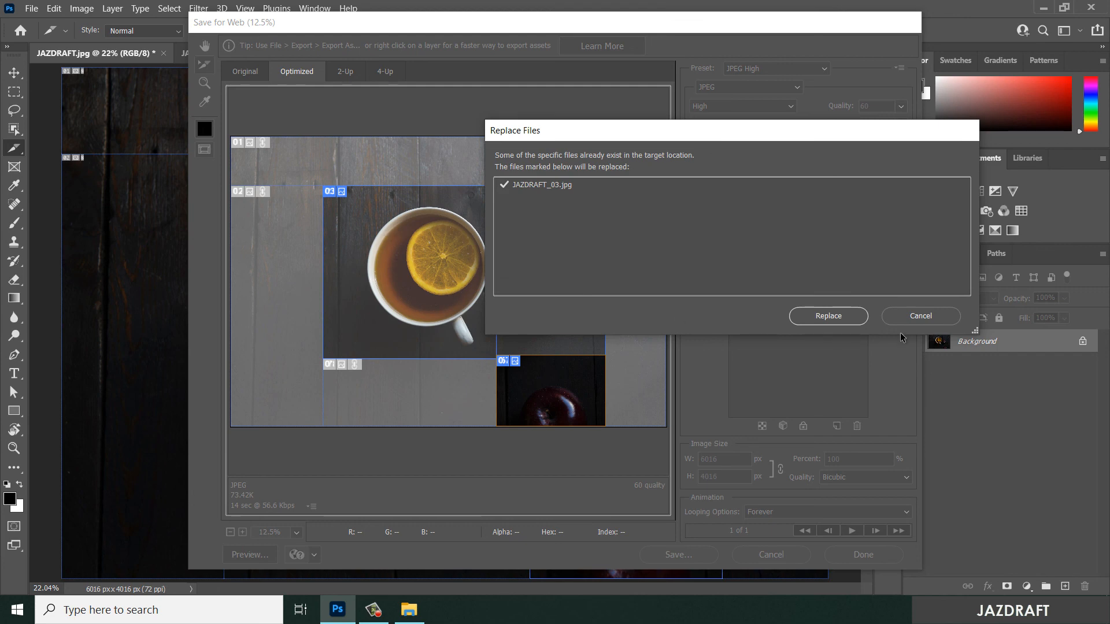
pyautogui.click(828, 316)
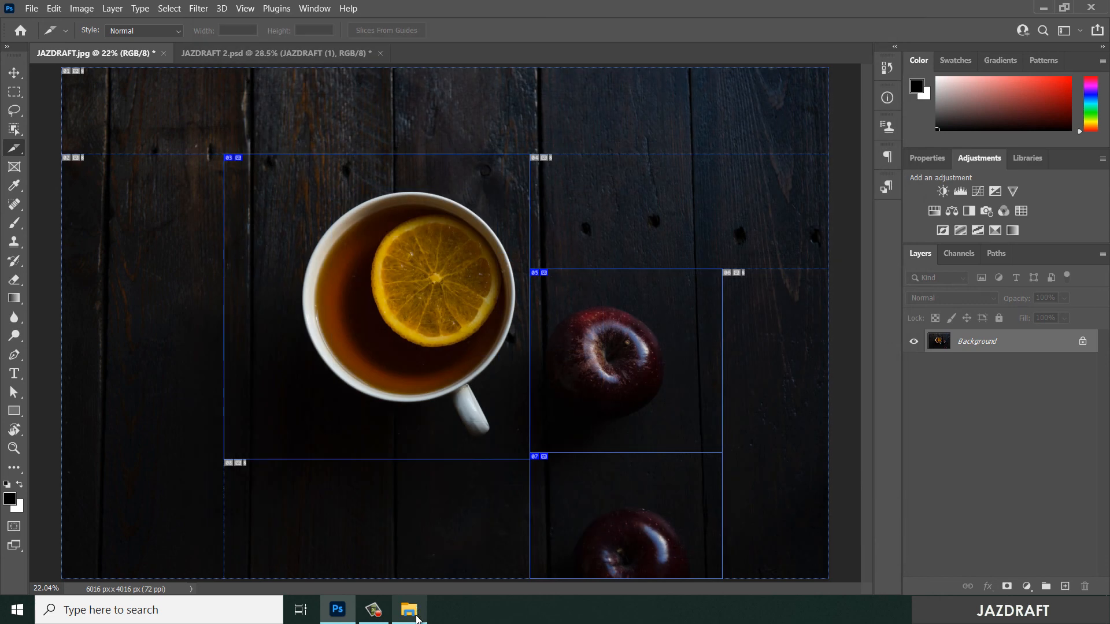
# - Switch to File Explorer's images folder and examine the exported slices as extra large icons
pyautogui.click(414, 615)
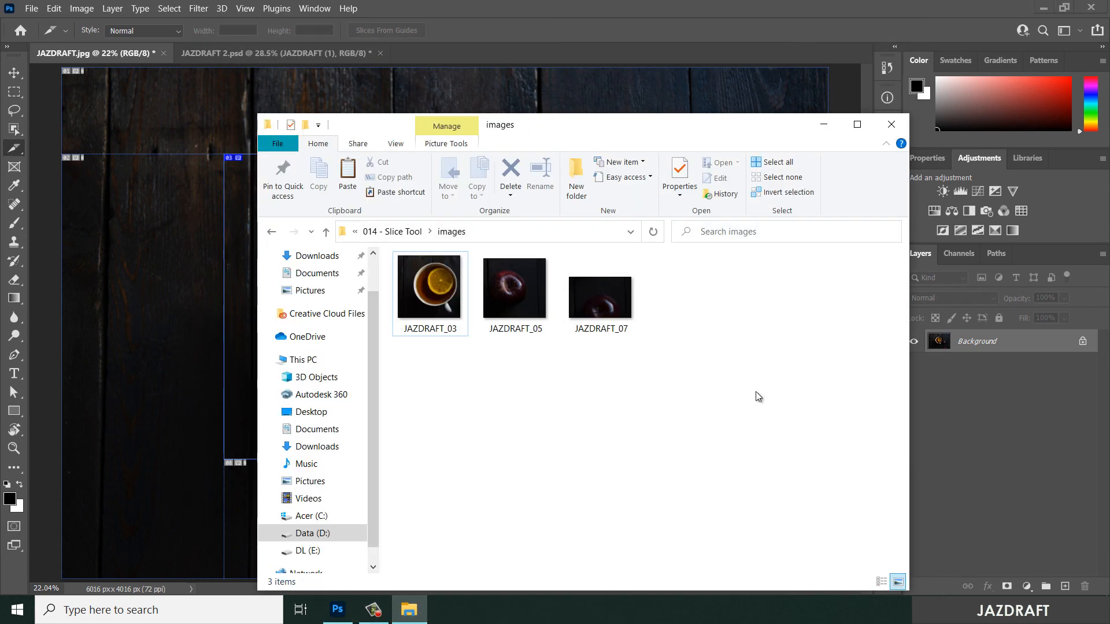
pyautogui.click(395, 144)
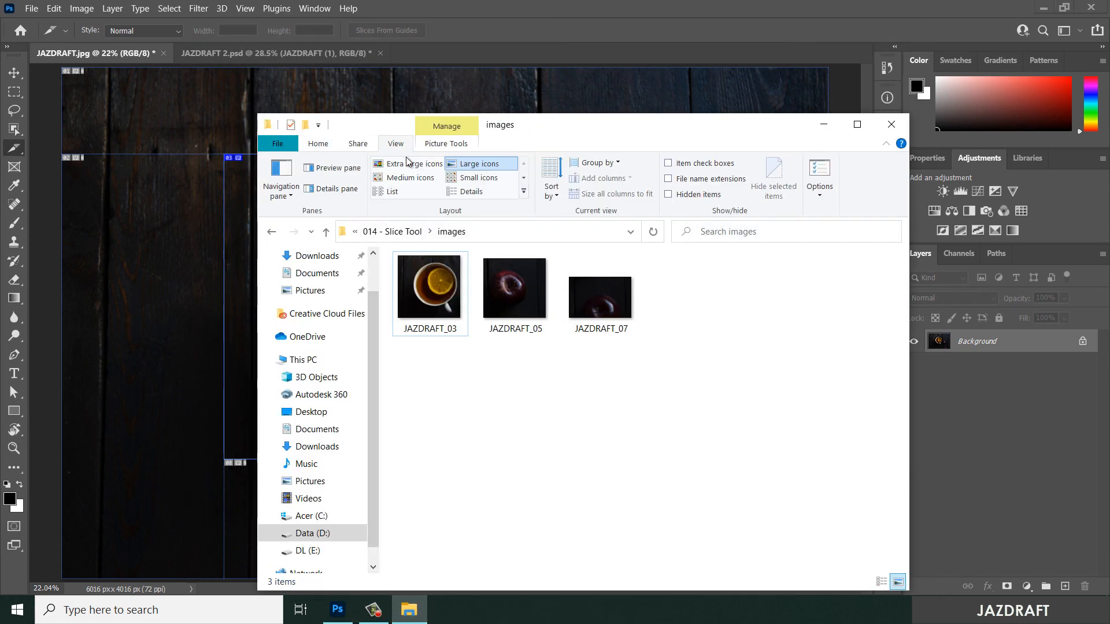
pyautogui.click(412, 163)
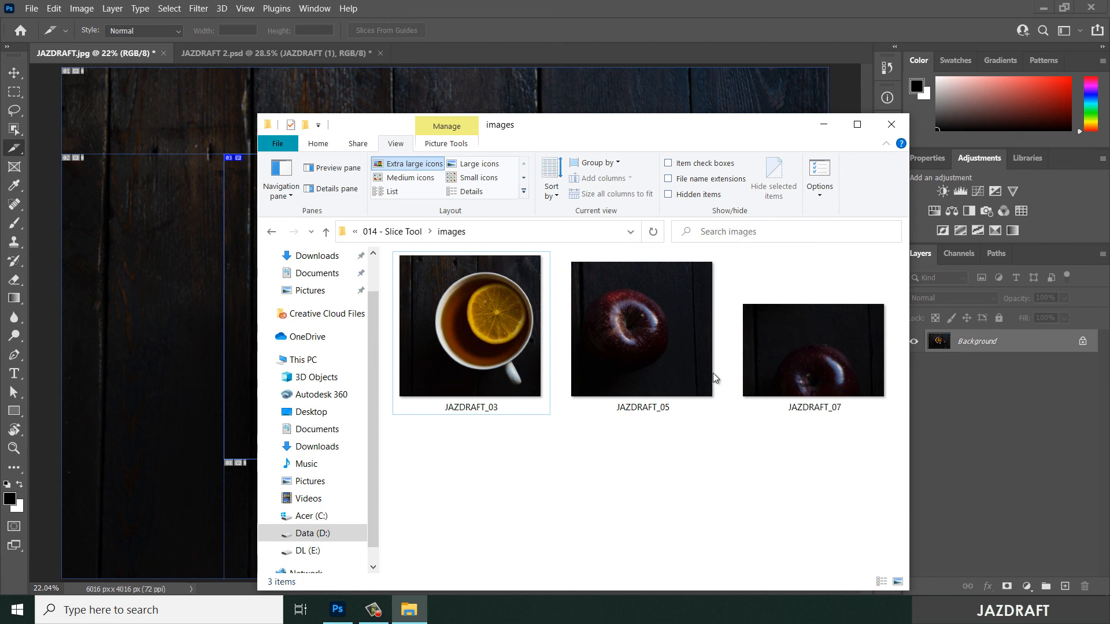
pyautogui.moveTo(665, 128); pyautogui.dragTo(585, 99)
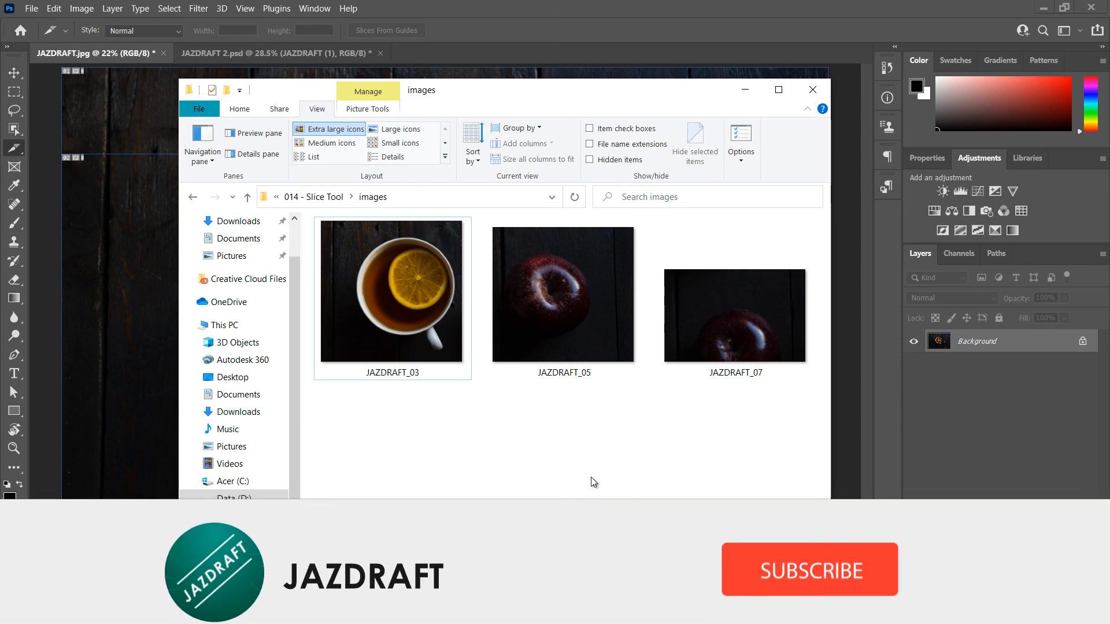
pyautogui.moveTo(572, 93); pyautogui.dragTo(782, 137)
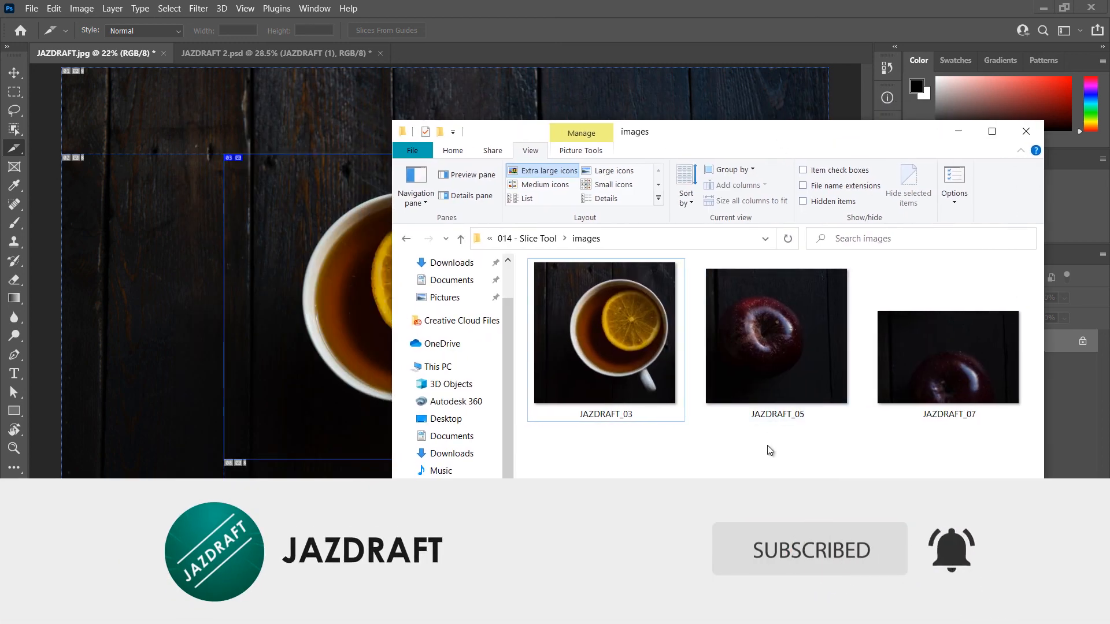